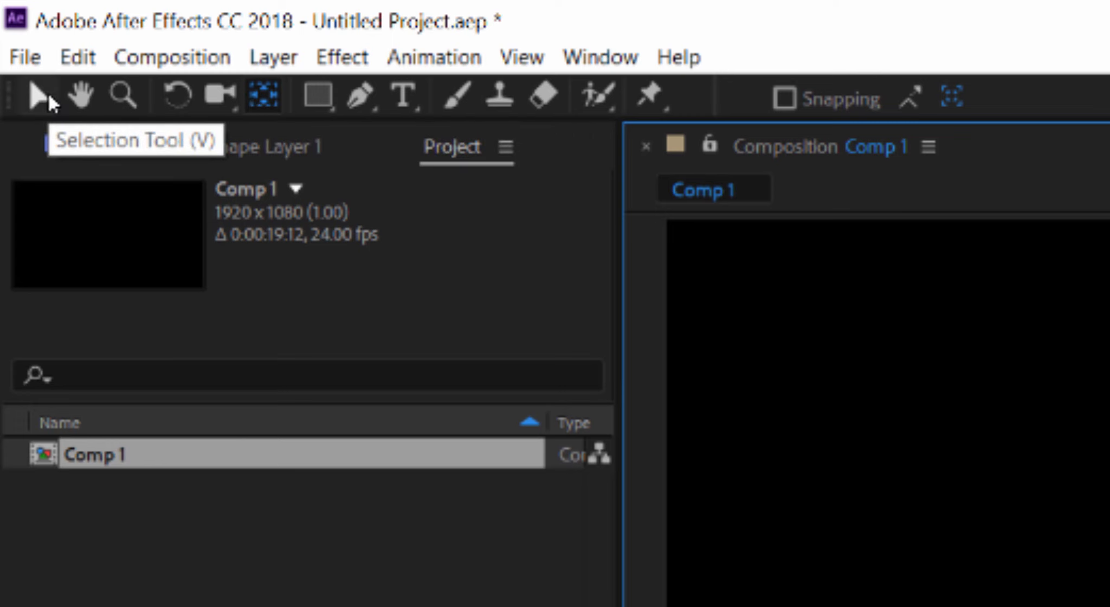
Rename the purple rectangle's shape layer as Torso.
left_click(40, 96)
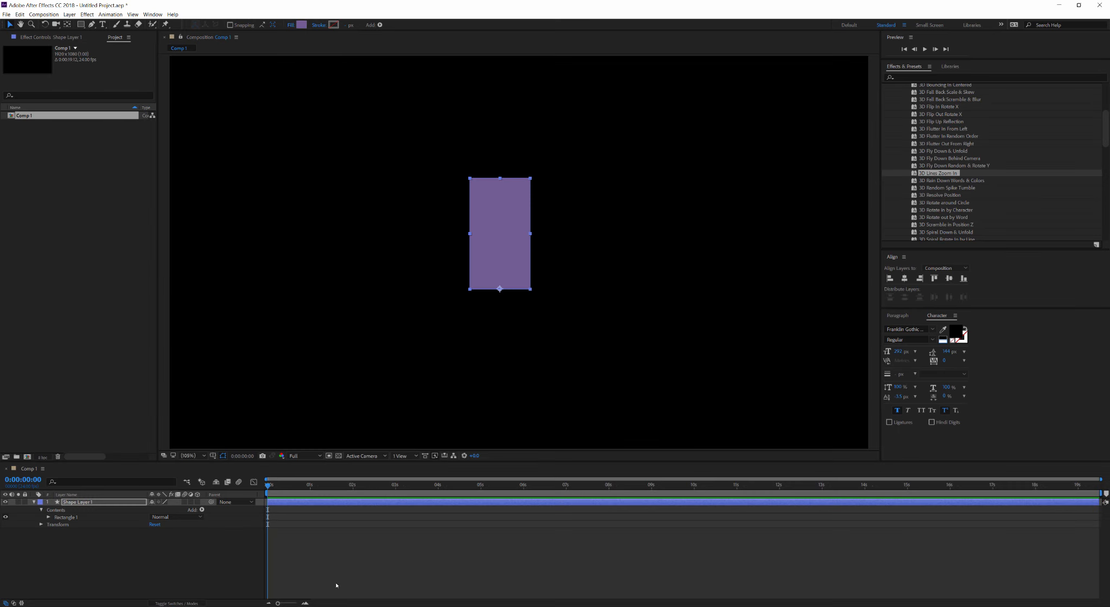
left_click(336, 585)
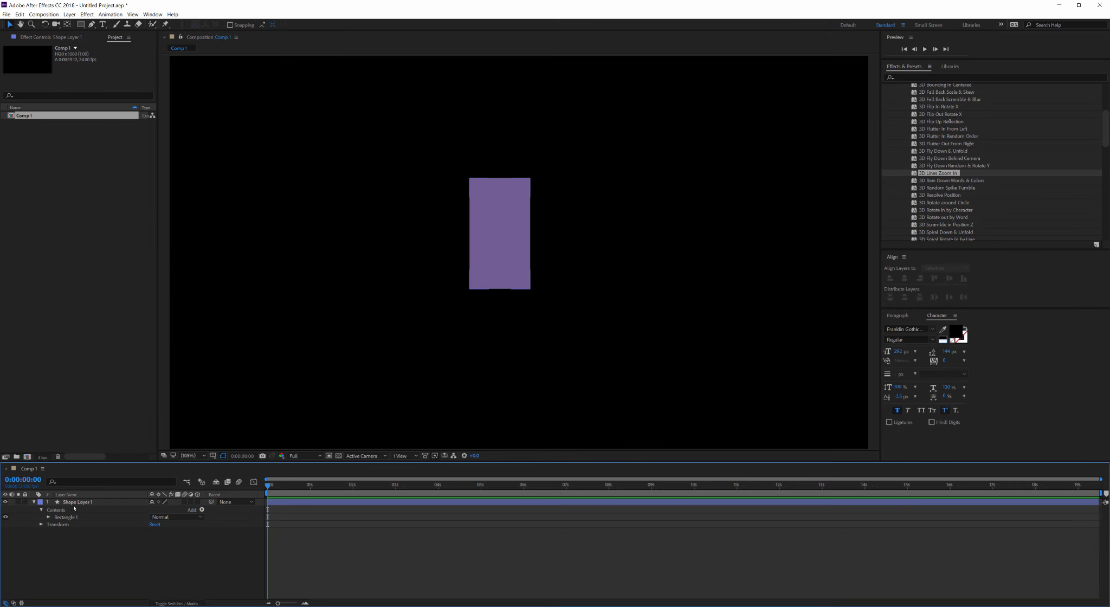
left_click(79, 502)
right_click(74, 503)
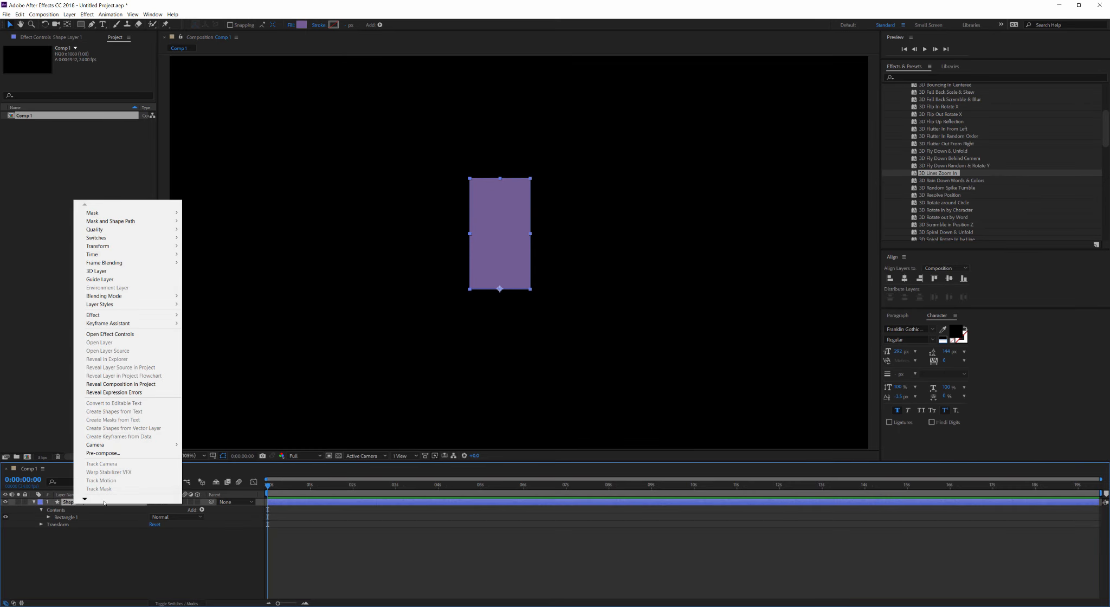
key("Escape")
key("Return")
type("Torso")
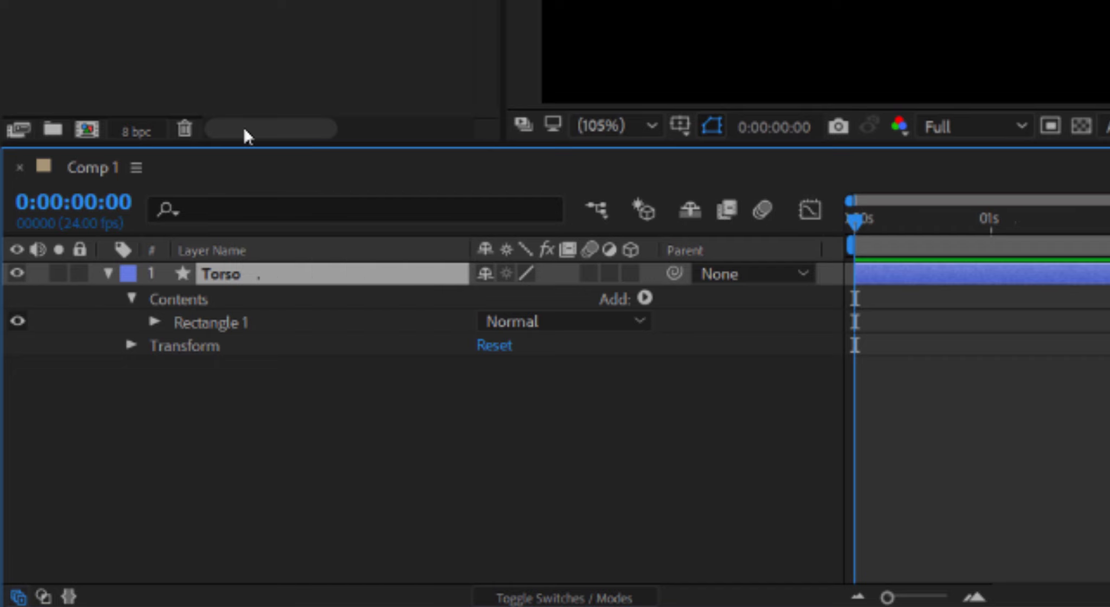
left_click(292, 426)
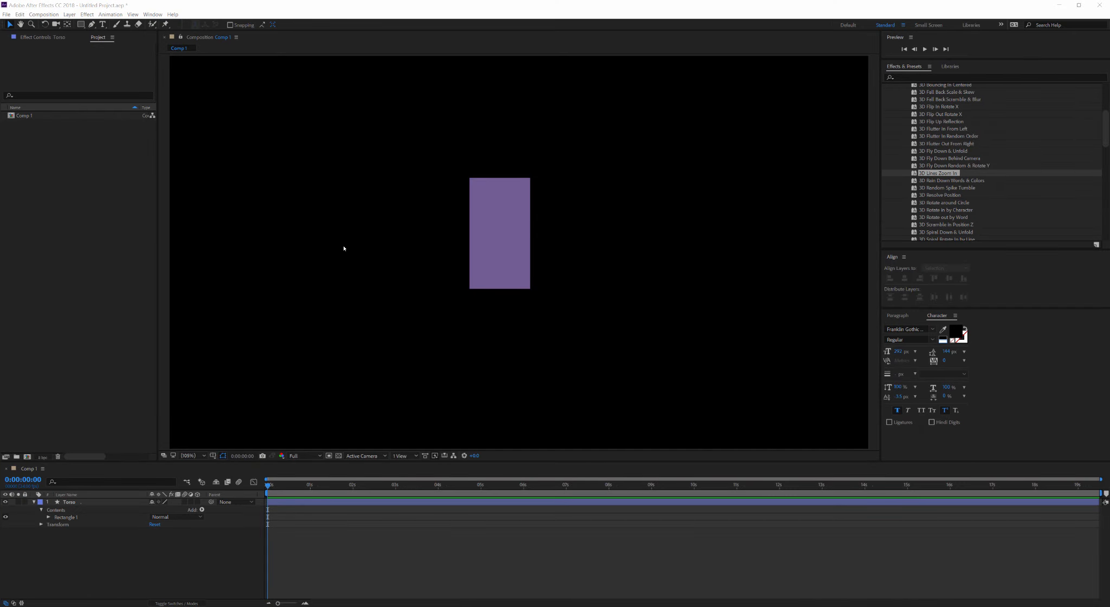
Draw a two-point curved arm path with the Pen tool, from the torso's upper left edge outward to the left.
left_click(91, 24)
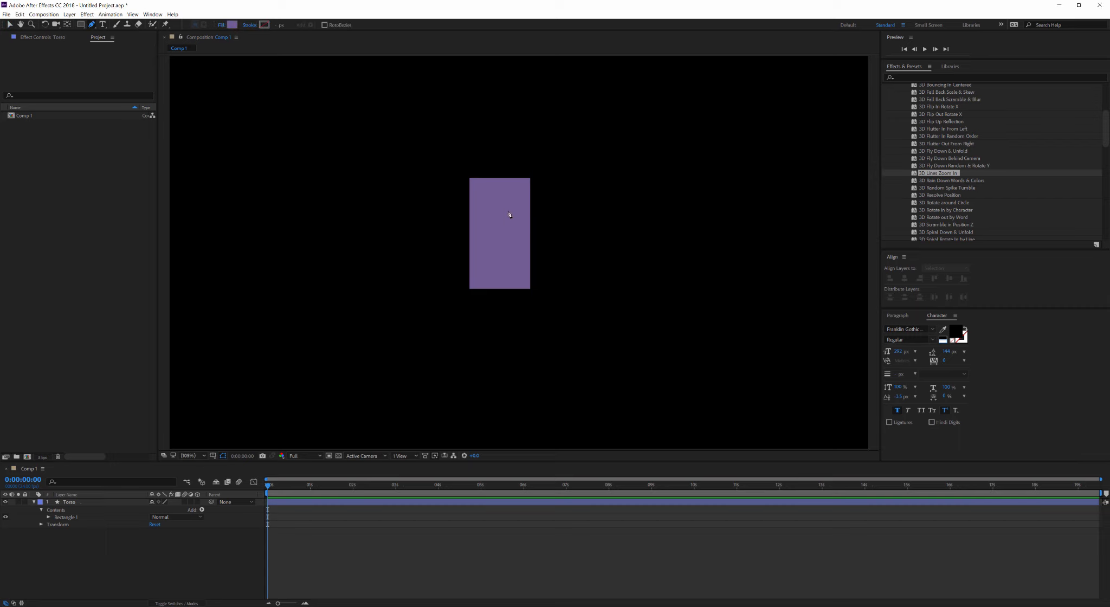
left_click_drag(473, 192, 462, 195)
left_click_drag(376, 217, 364, 203)
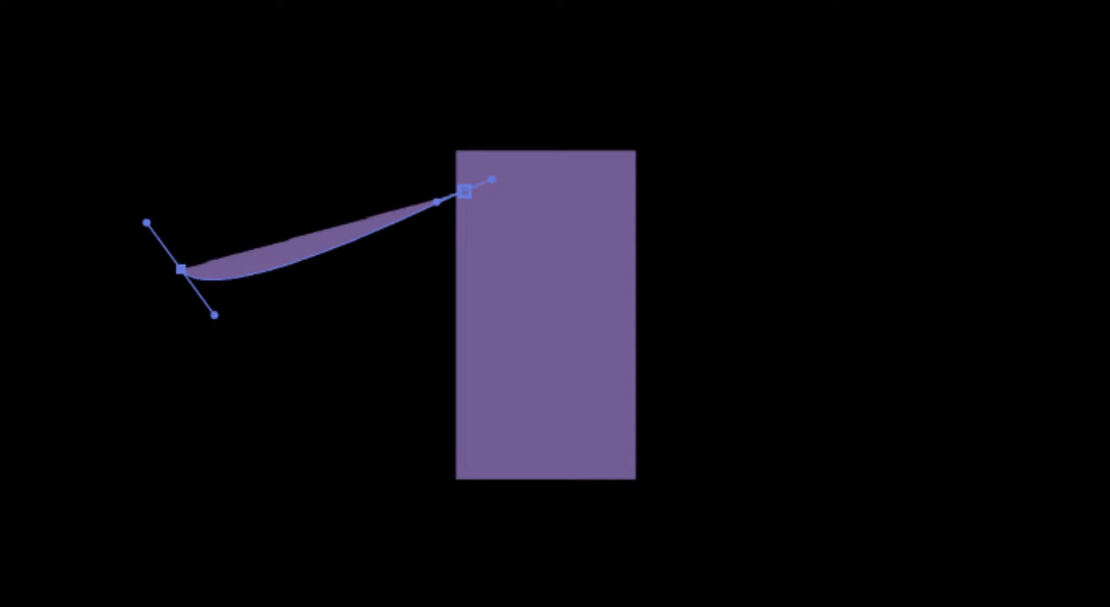
Set the arm path's fill to None and give it a solid orange-red stroke.
left_click(387, 65)
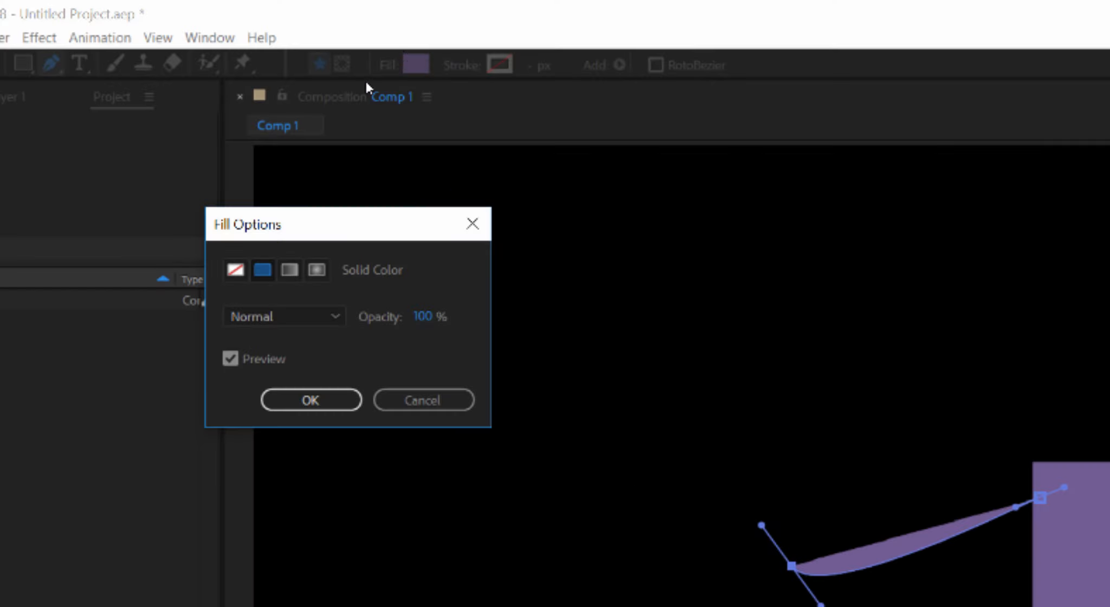
left_click(236, 269)
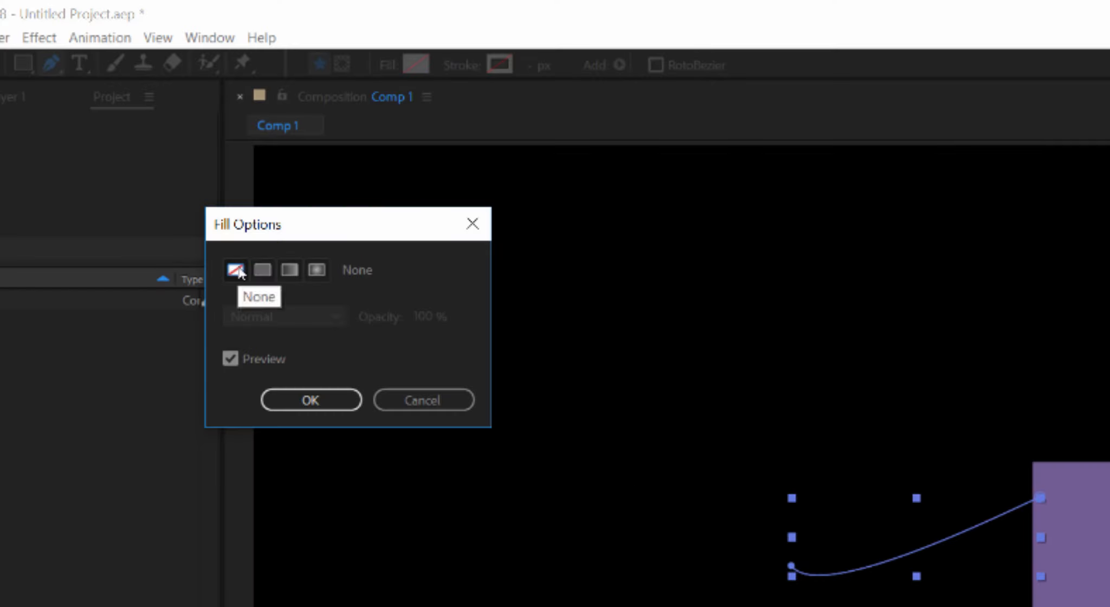
left_click(317, 400)
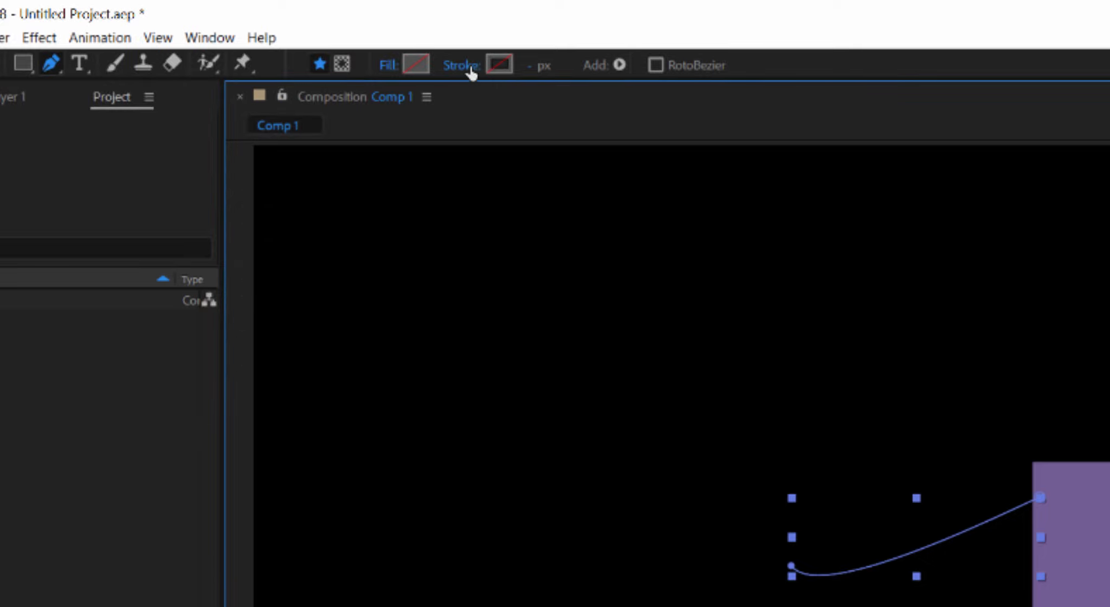
left_click(465, 66)
left_click(263, 270)
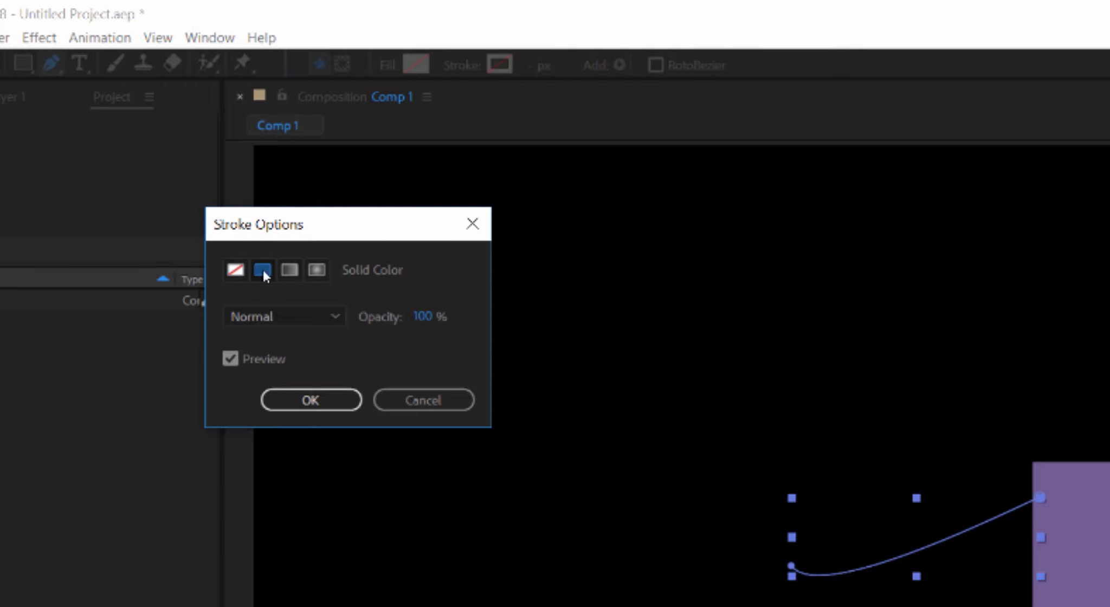
left_click(309, 401)
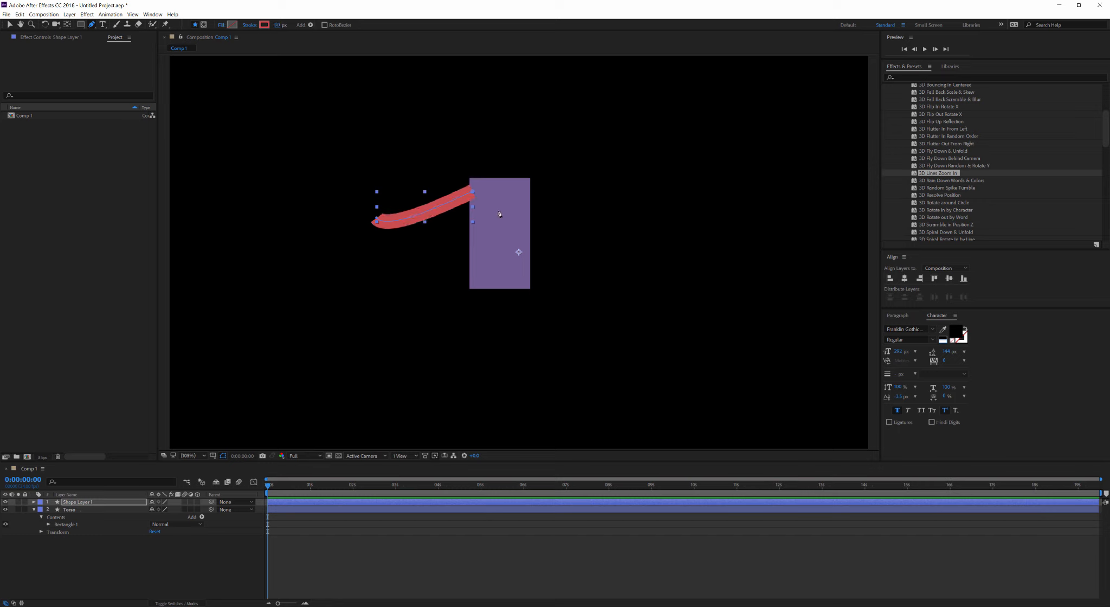
left_click(263, 25)
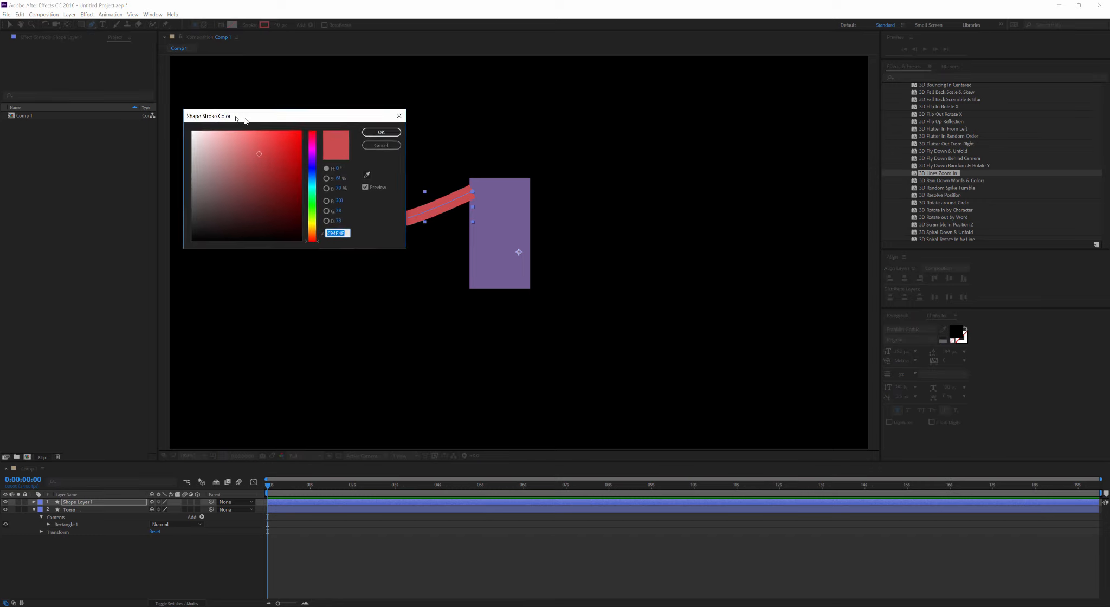
key("Return")
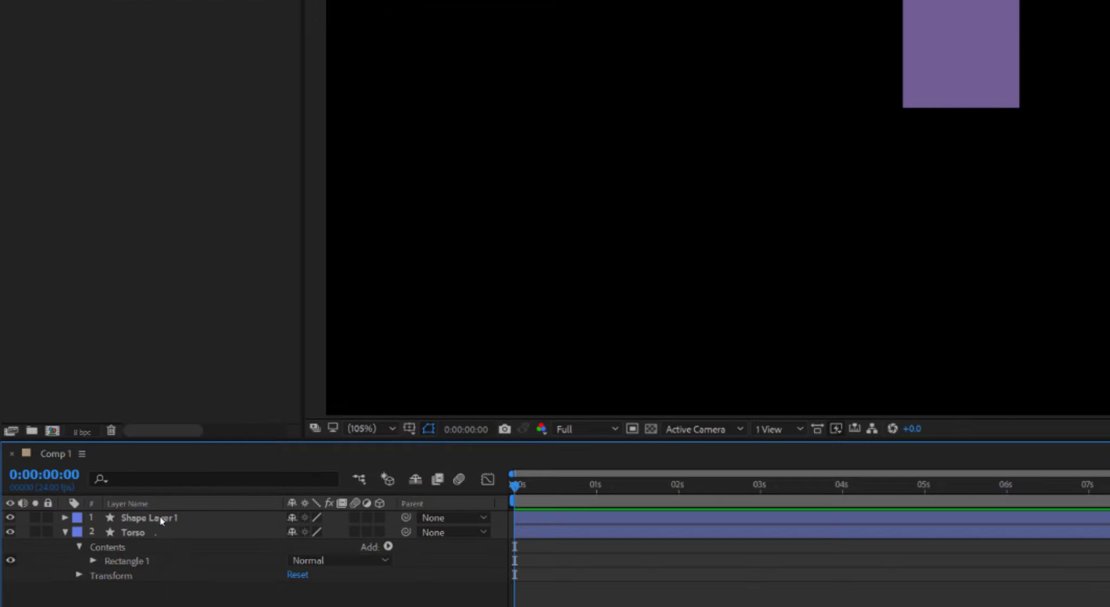
Rename the arm's shape layer as Left Arm and collapse the Torso layer's properties.
right_click(83, 502)
left_click(97, 488)
type("Left Arm")
key("Return")
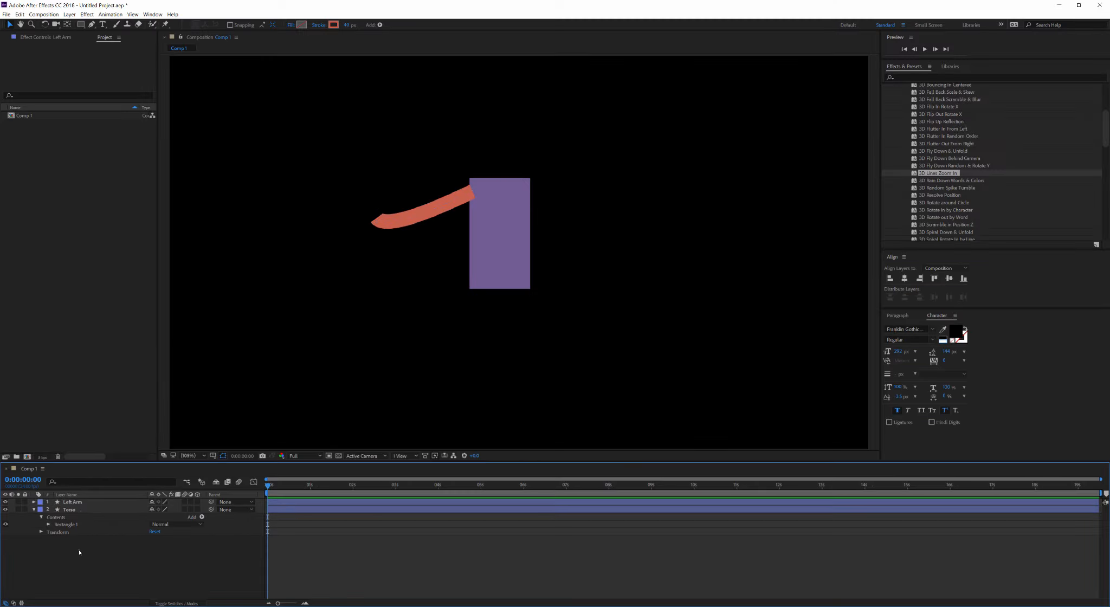
left_click(33, 510)
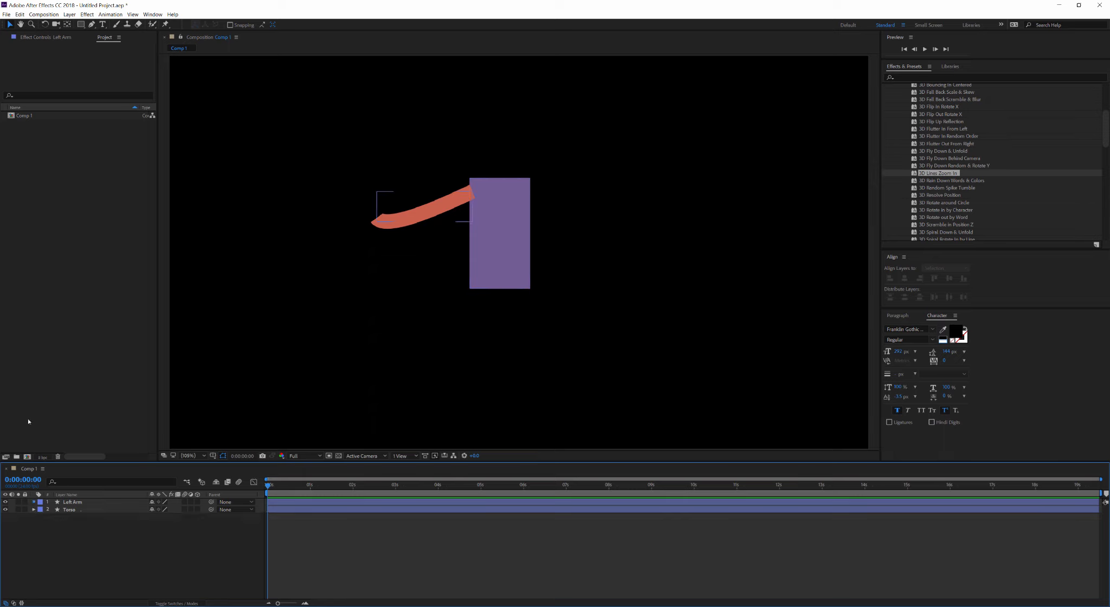
Rename the Left Arm layer's Shape 1 group as Skin and enable keyframing on its path at 0:00:00:00.
left_click(33, 502)
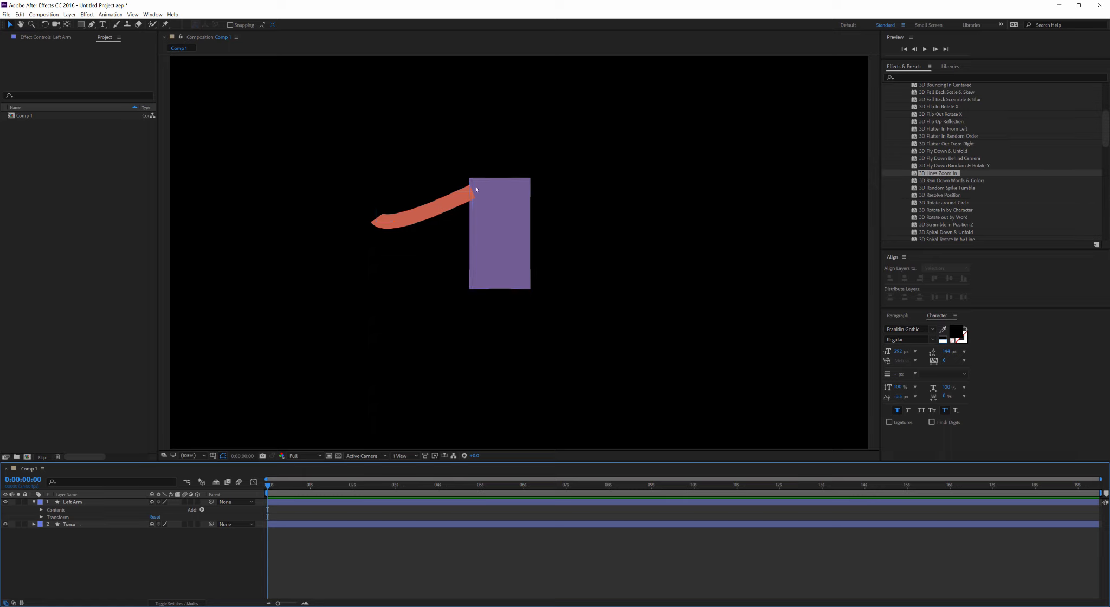
left_click(447, 202)
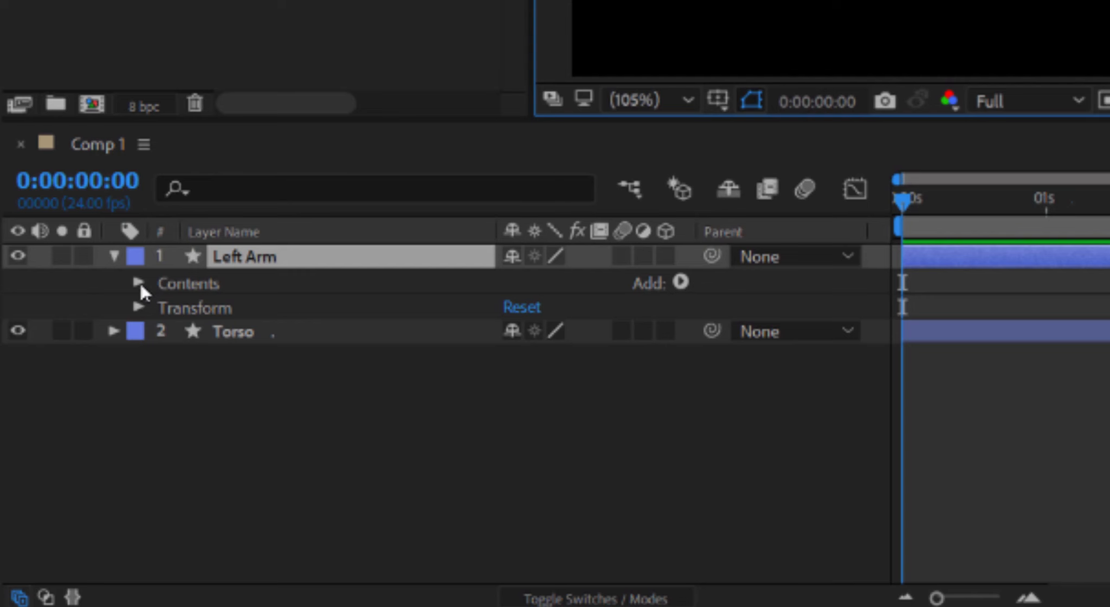
left_click(41, 510)
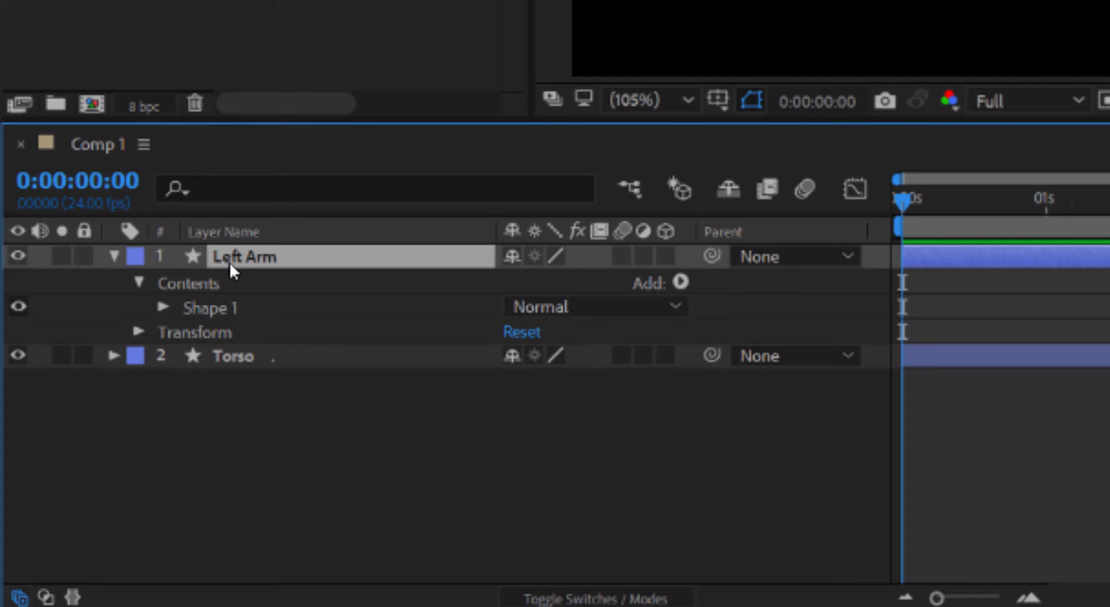
left_click(162, 308)
left_click(206, 314)
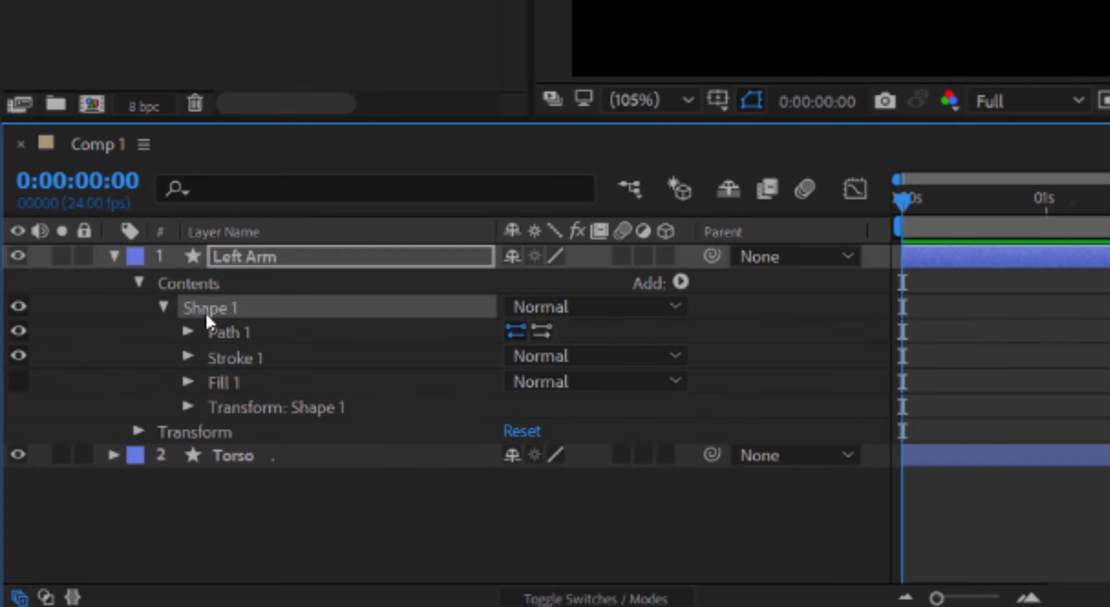
left_click(163, 307)
right_click(200, 536)
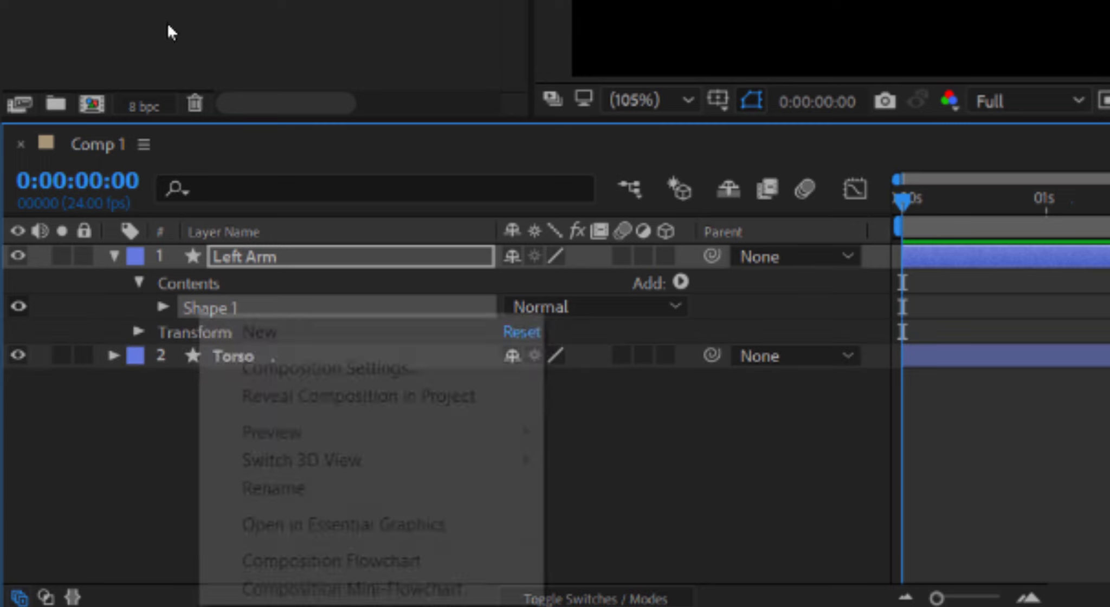
left_click(292, 488)
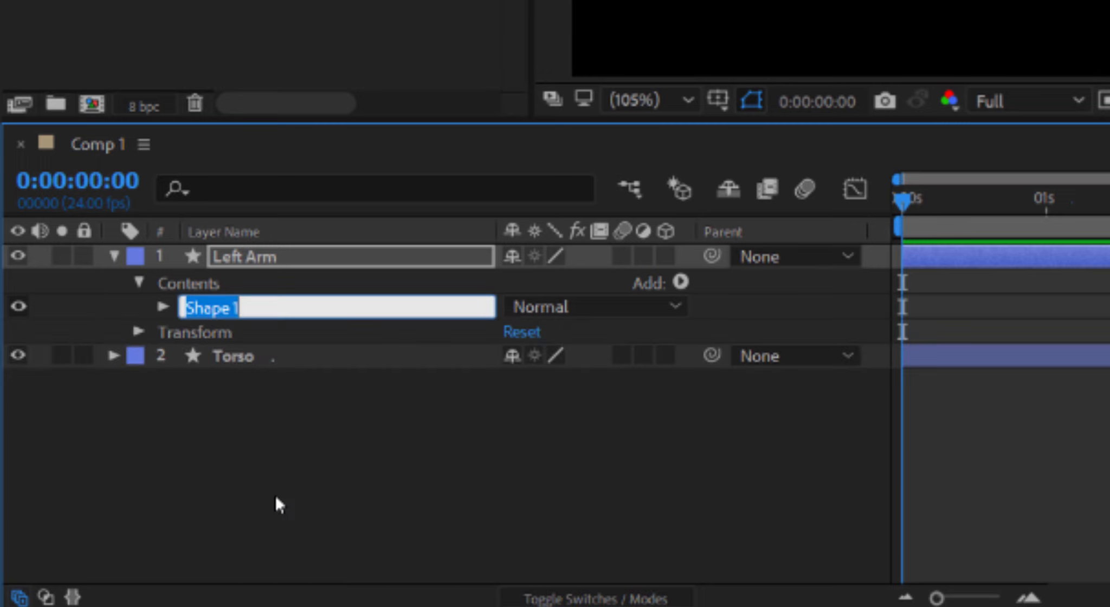
type("Skin")
key("Return")
left_click(163, 307)
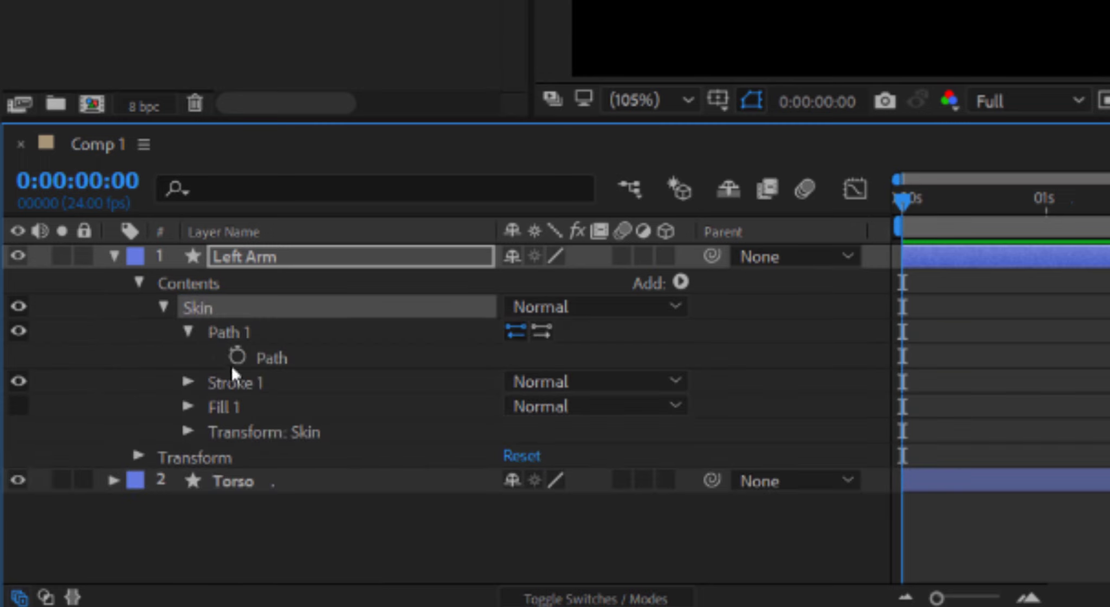
left_click(237, 356)
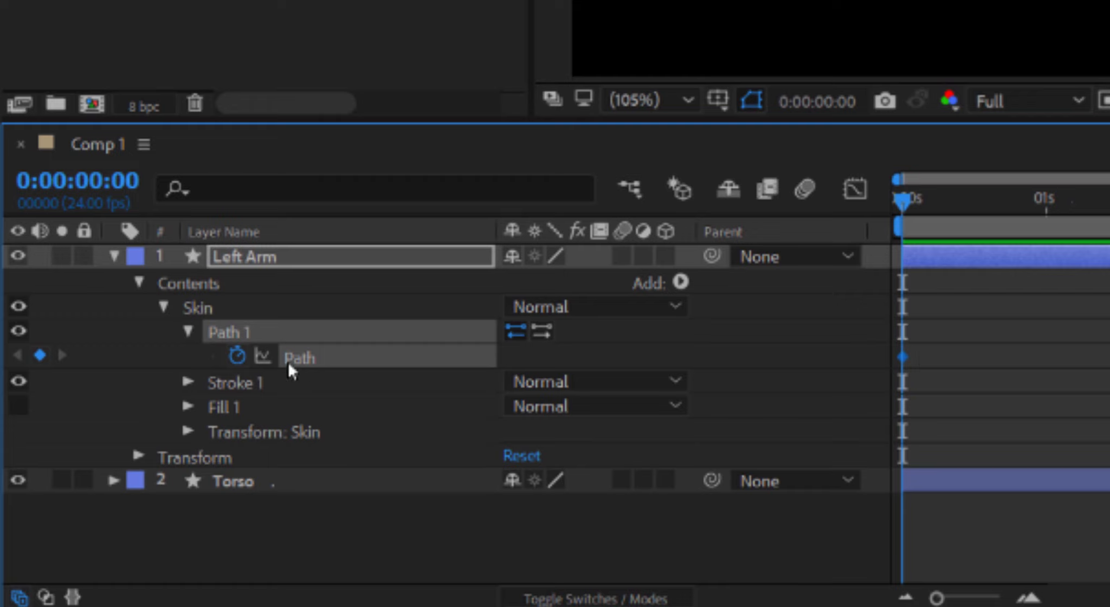
Duplicate the Skin group inside the Left Arm layer and rename the copy as Sleeve.
left_click(210, 309)
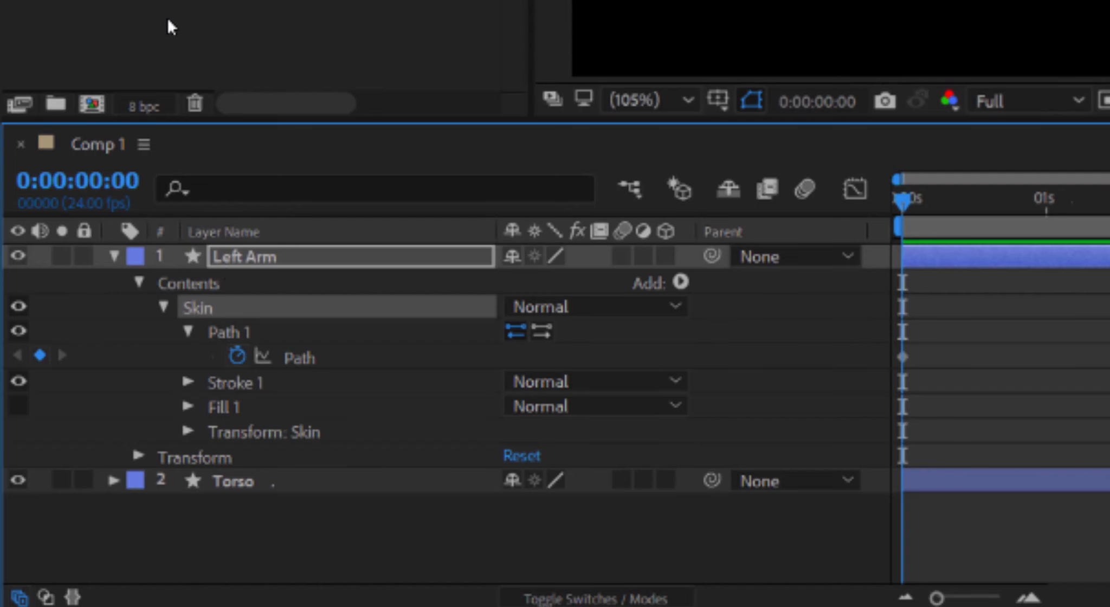
key("ctrl+d")
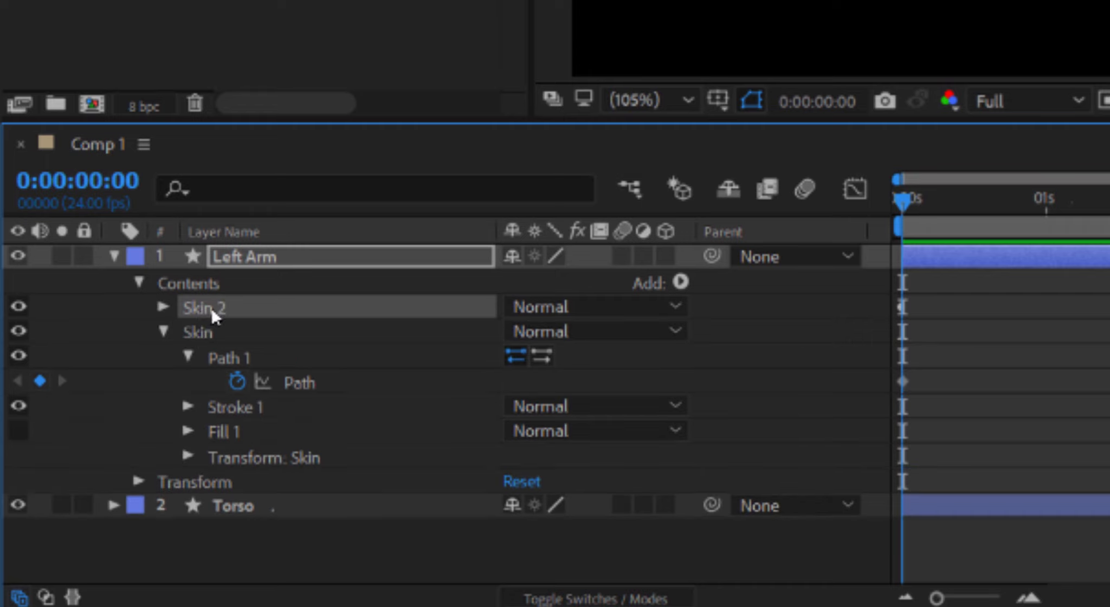
right_click(211, 307)
left_click(282, 481)
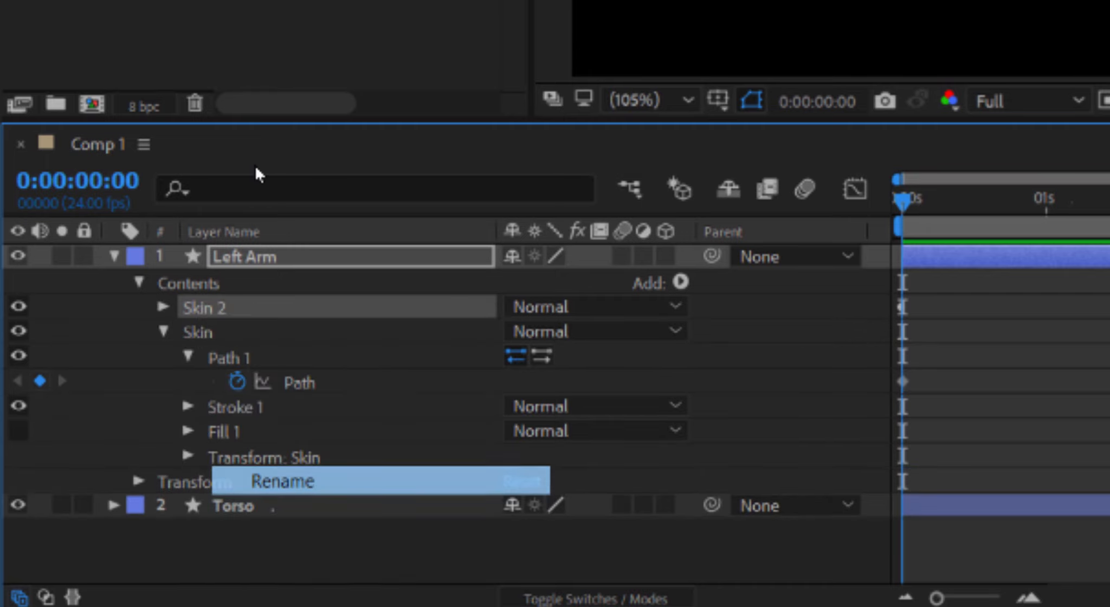
type("Sleeve")
key("Return")
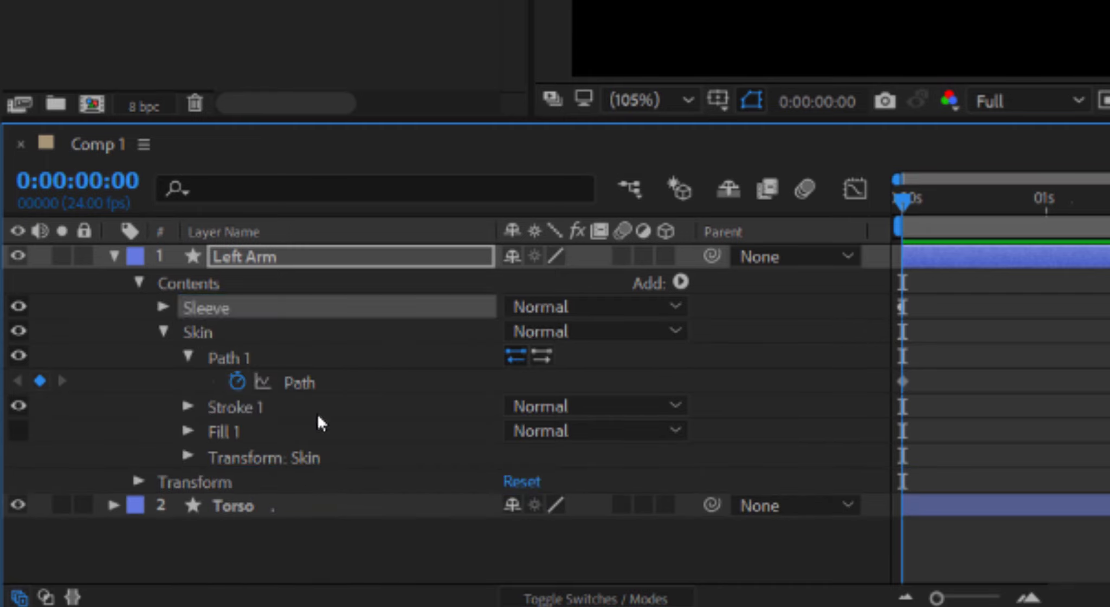
Reveal the Sleeve group's path property and turn off its keyframing.
left_click(164, 309)
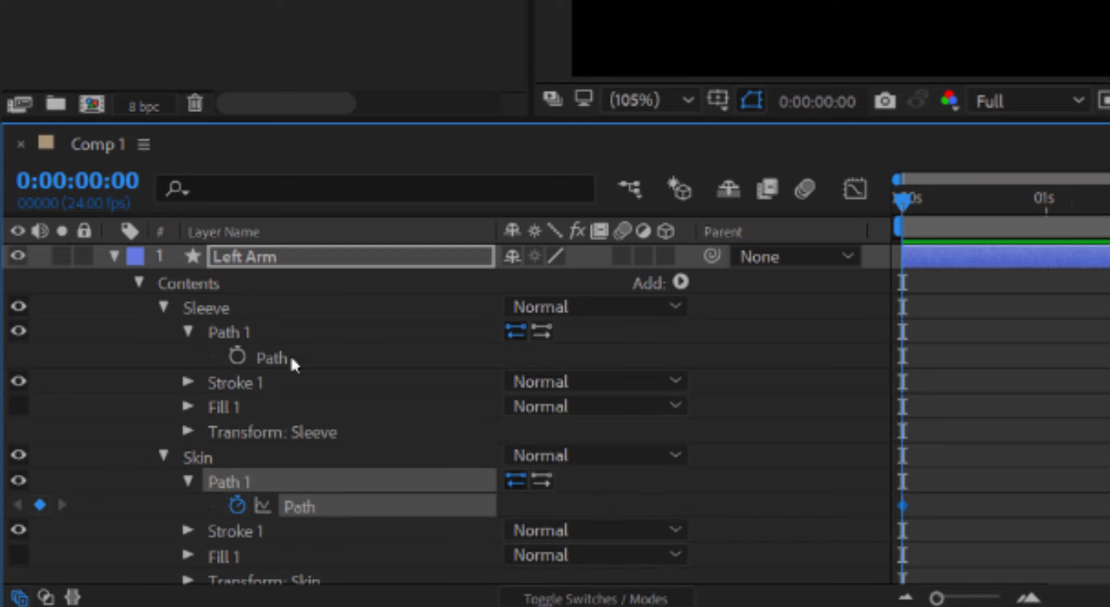
left_click_drag(936, 484, 892, 520)
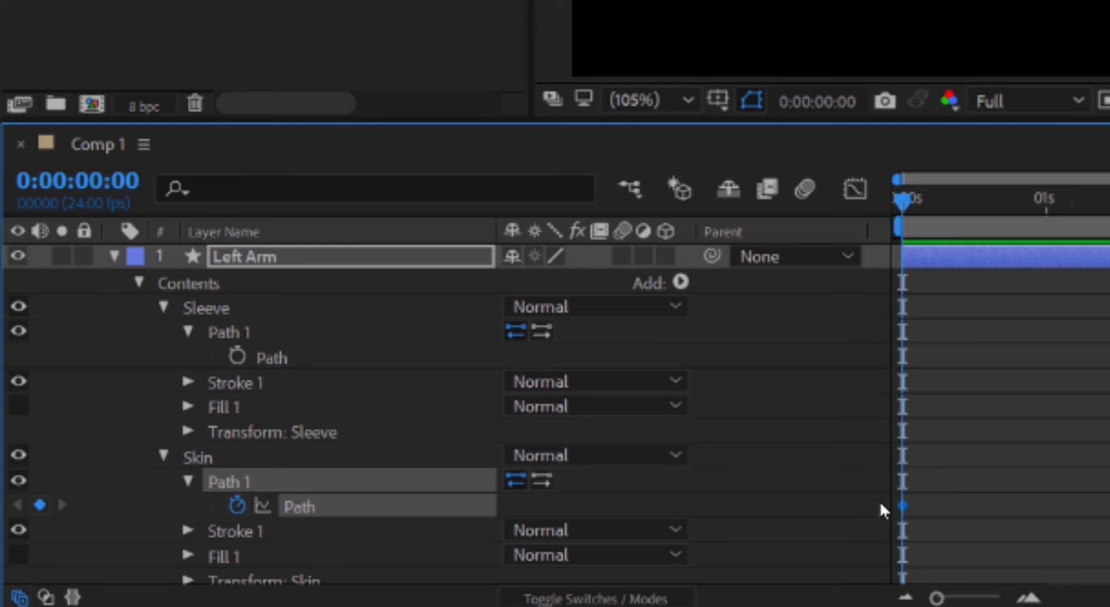
Set the Sleeve group's stroke color to the torso's purple by sampling it from the rectangle.
left_click(208, 312)
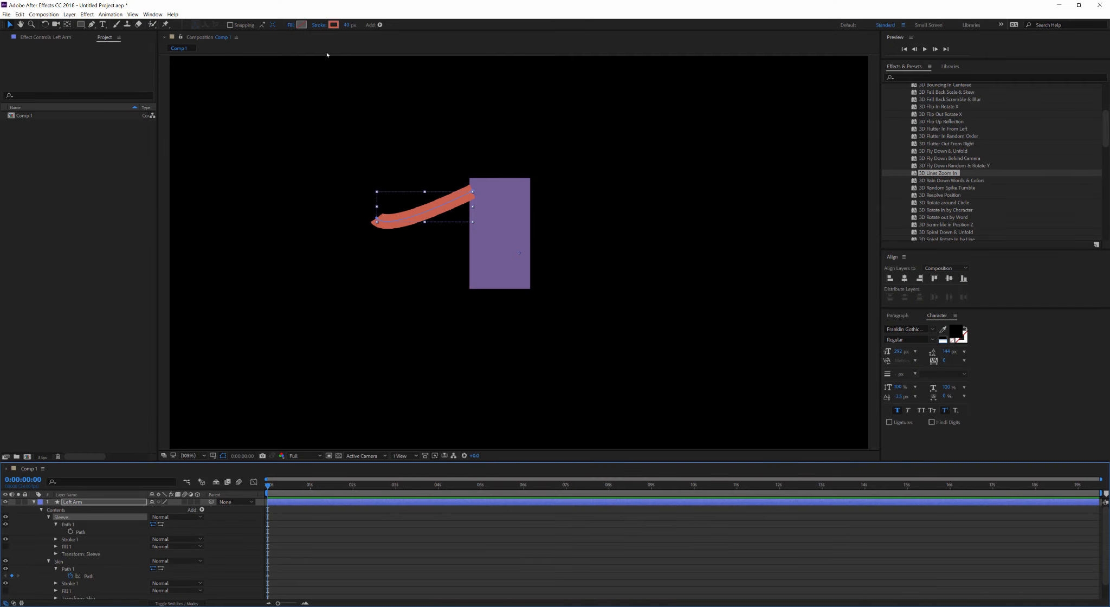
left_click(334, 24)
left_click(283, 160)
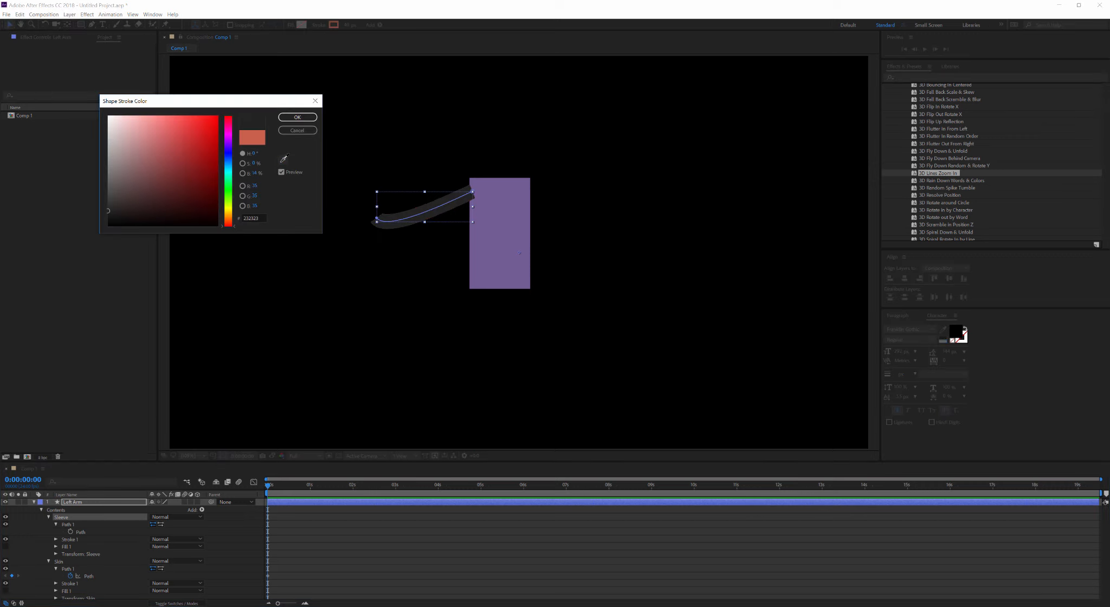
left_click(498, 233)
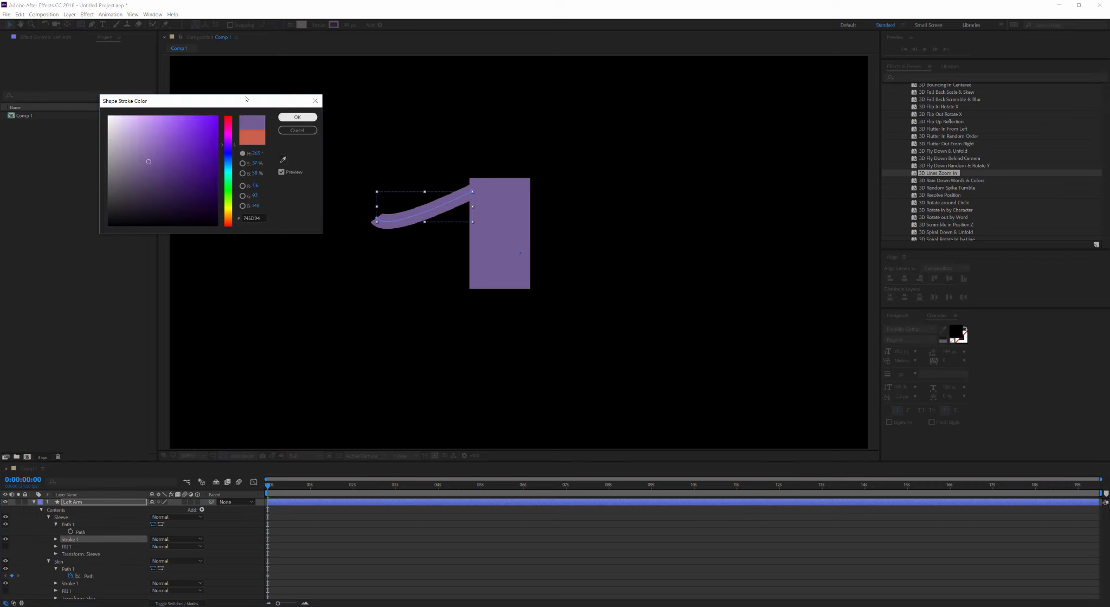
left_click(296, 117)
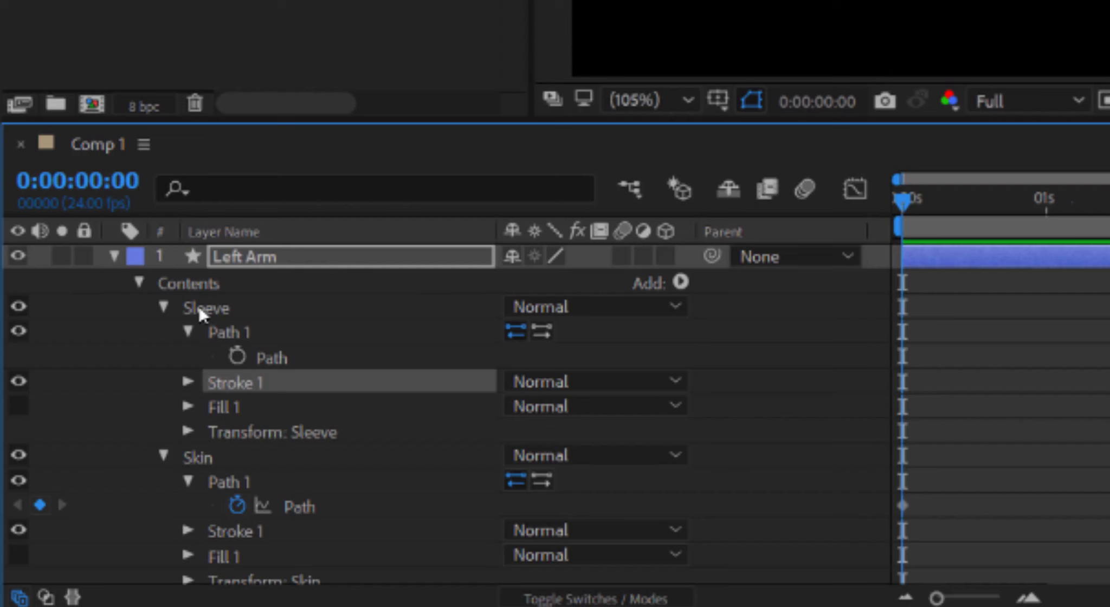
left_click(198, 311)
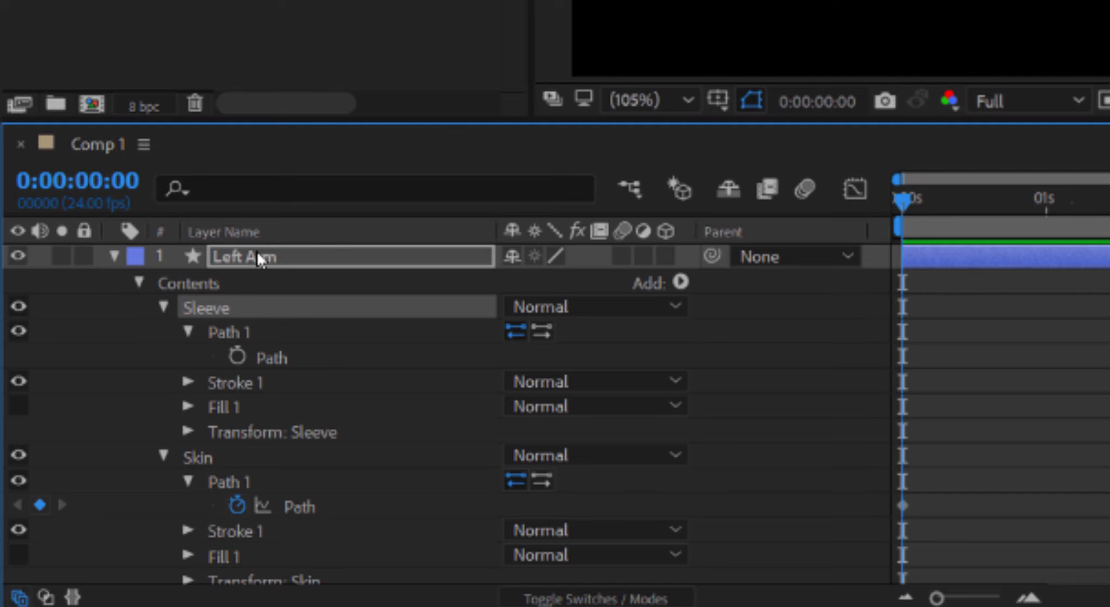
Add Trim Paths to the Left Arm layer's Sleeve group and set its End to 47%.
left_click(680, 281)
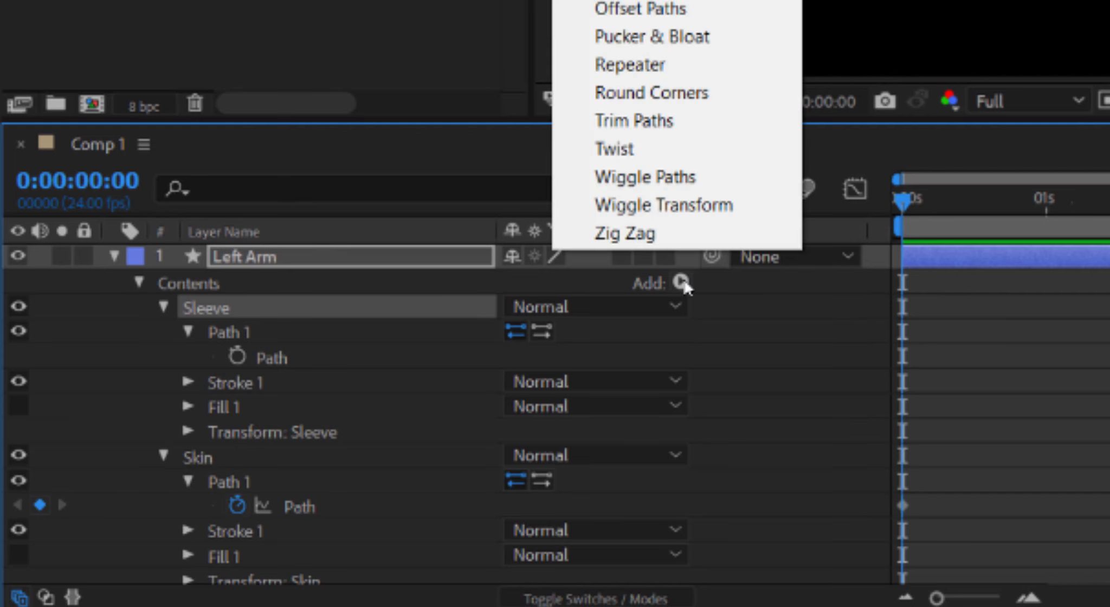
left_click(661, 117)
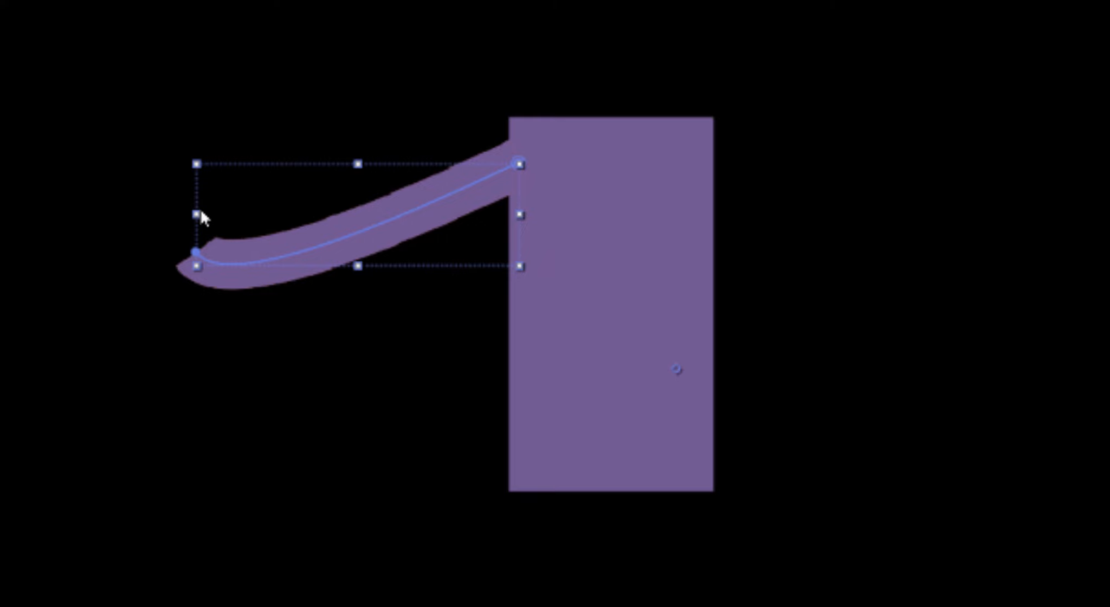
left_click_drag(518, 434, 220, 582)
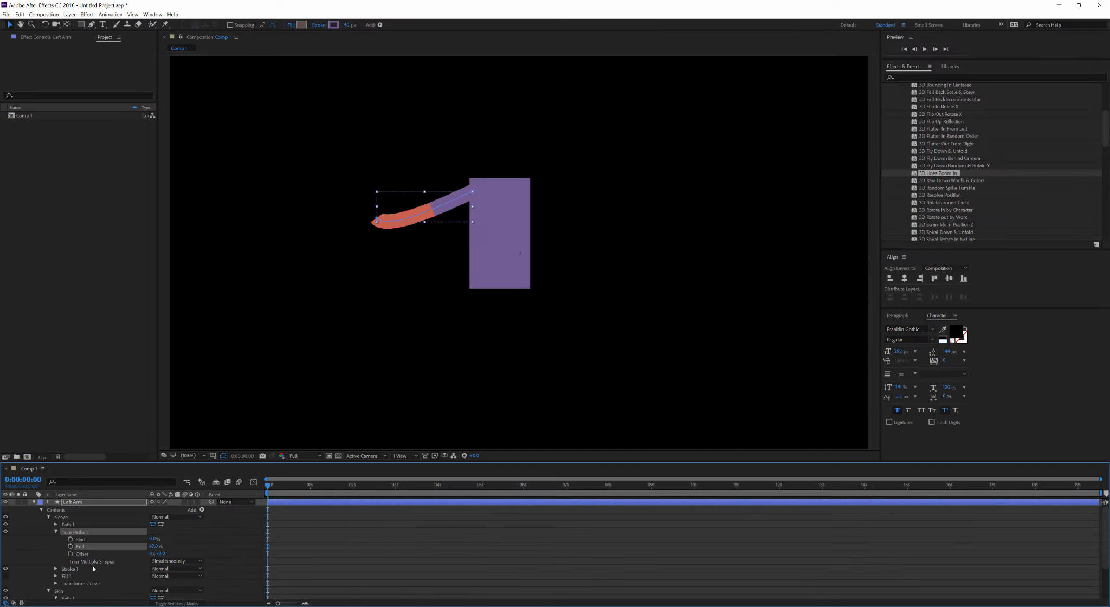
key("ctrl+z")
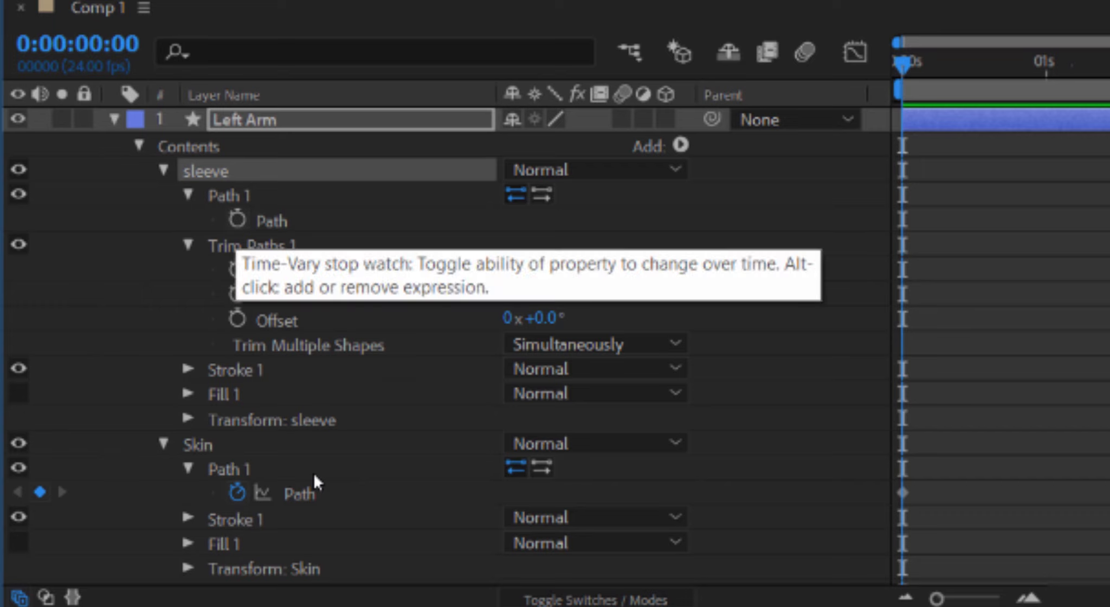
Link the sleeve group's path to the Skin group's path with an expression and reposition the Skin path's hand-end point.
left_click(238, 220, "alt")
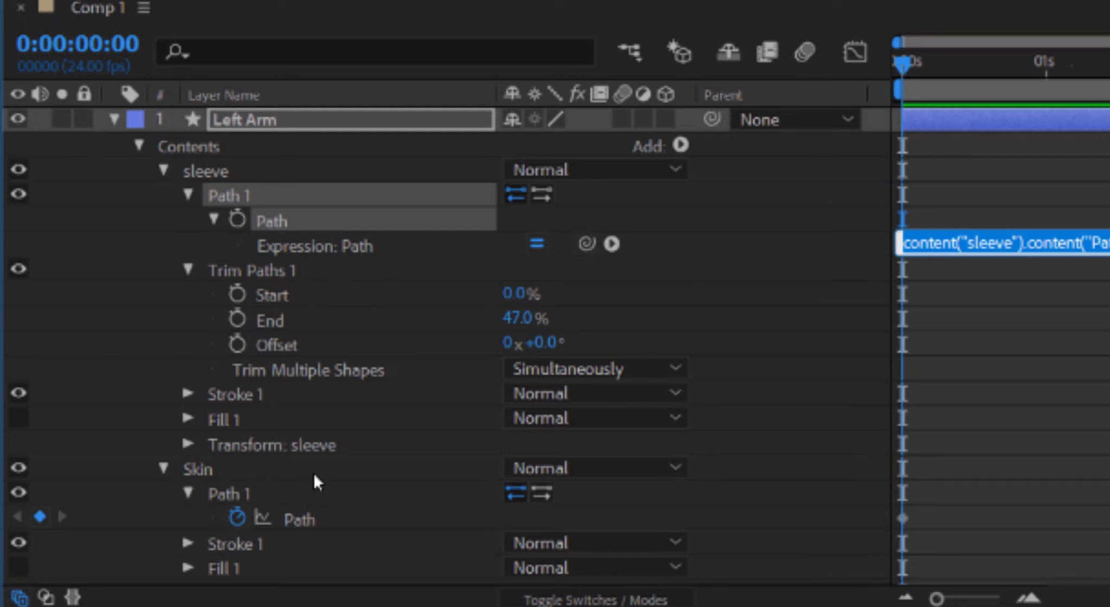
left_click_drag(587, 243, 301, 521)
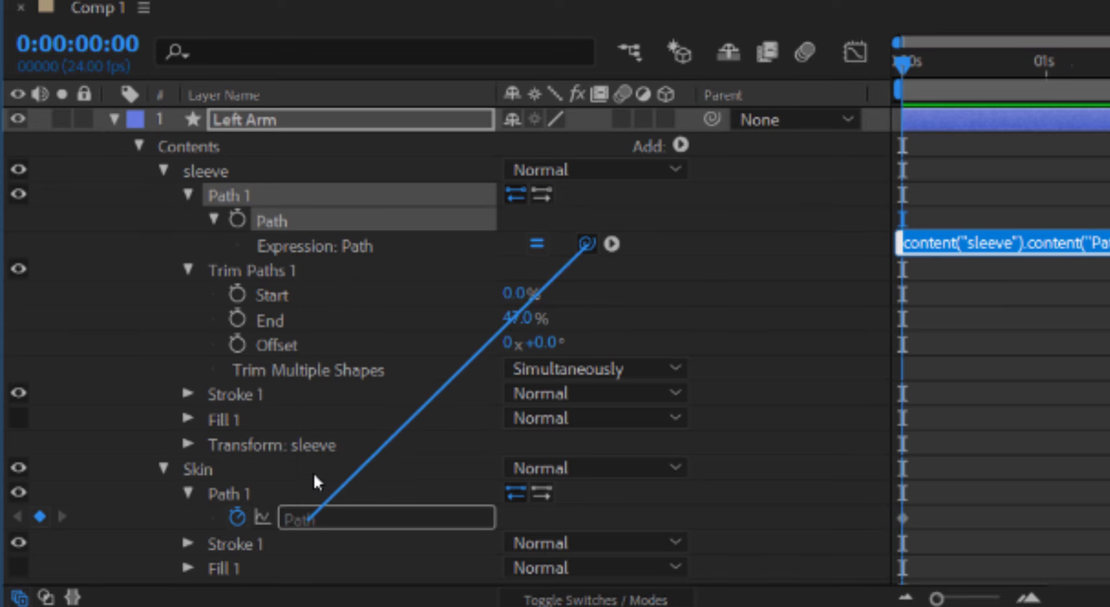
left_click_drag(317, 482, 317, 483)
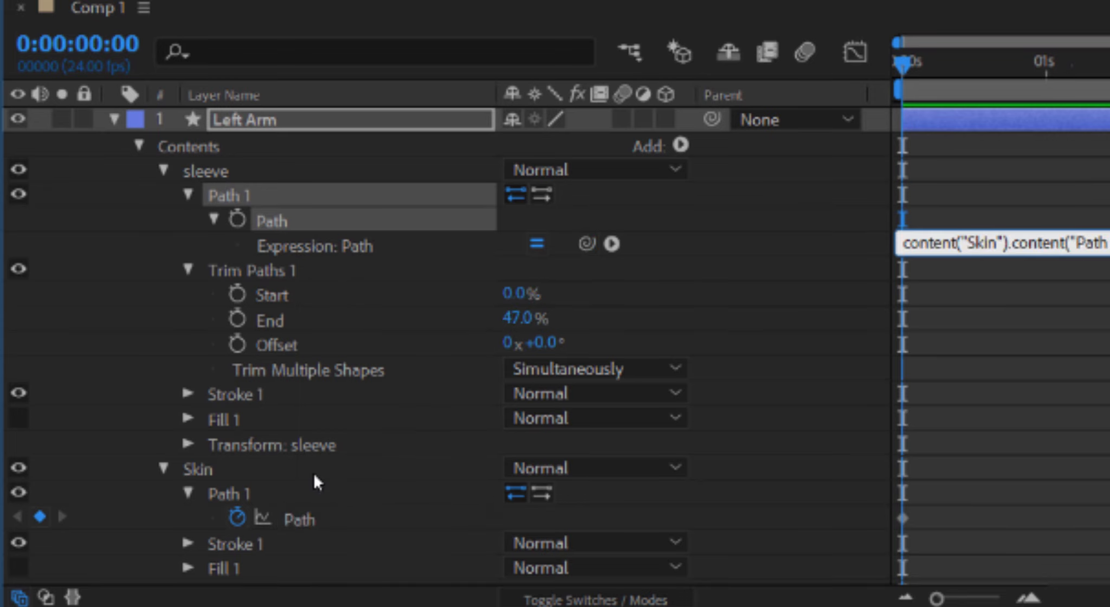
left_click(93, 568)
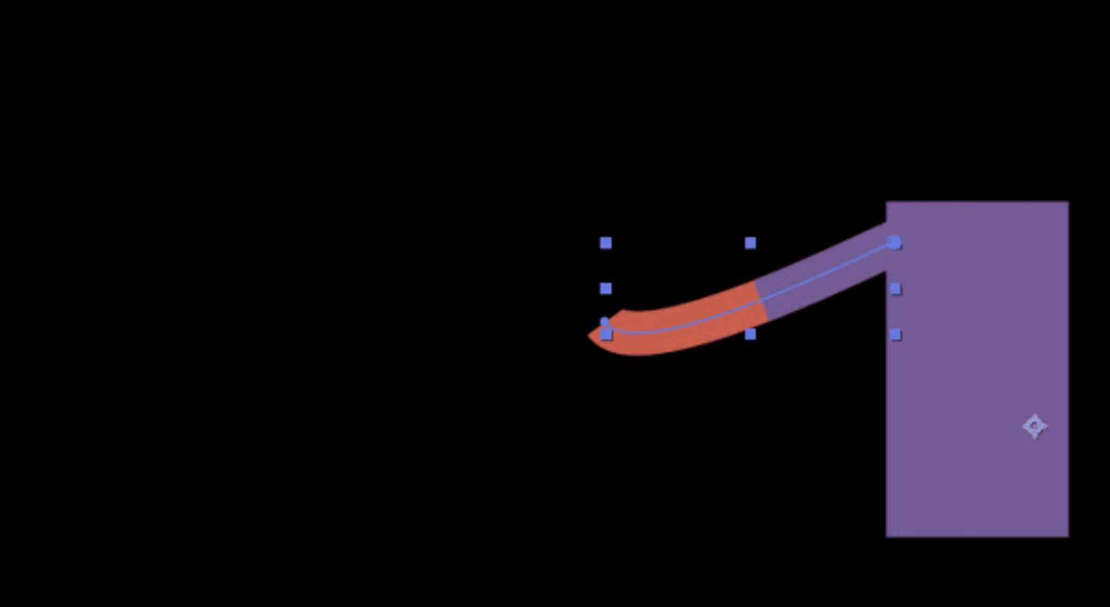
left_click_drag(570, 274, 659, 129)
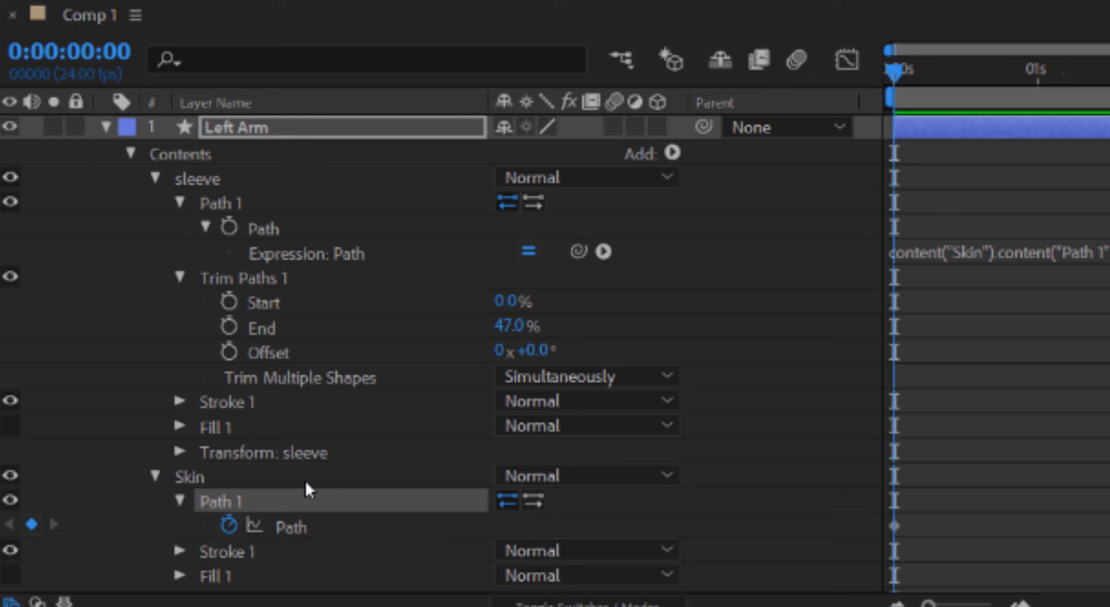
left_click(306, 481)
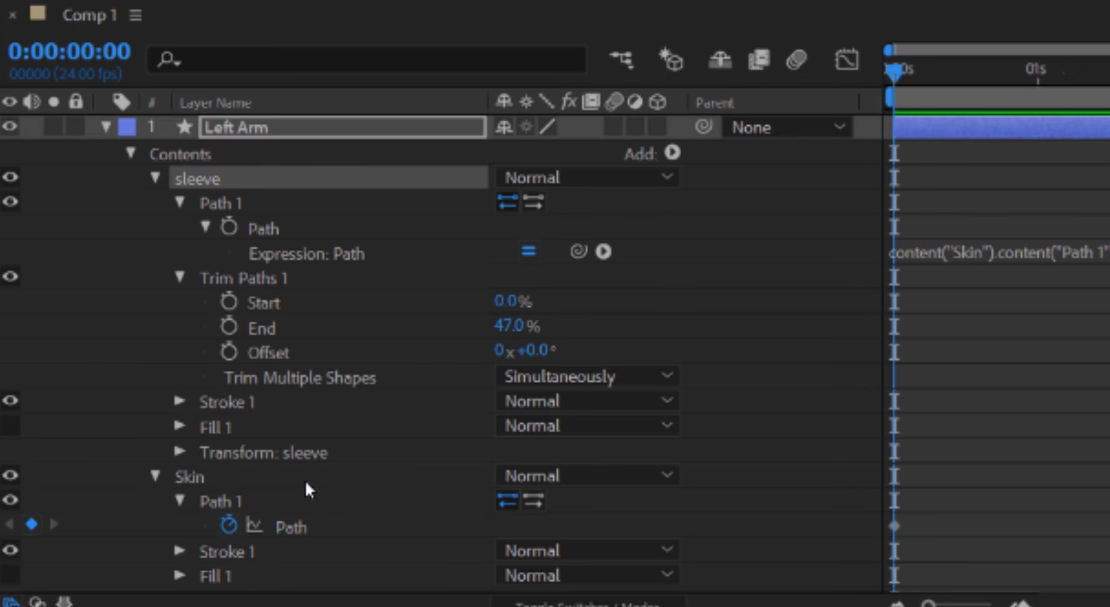
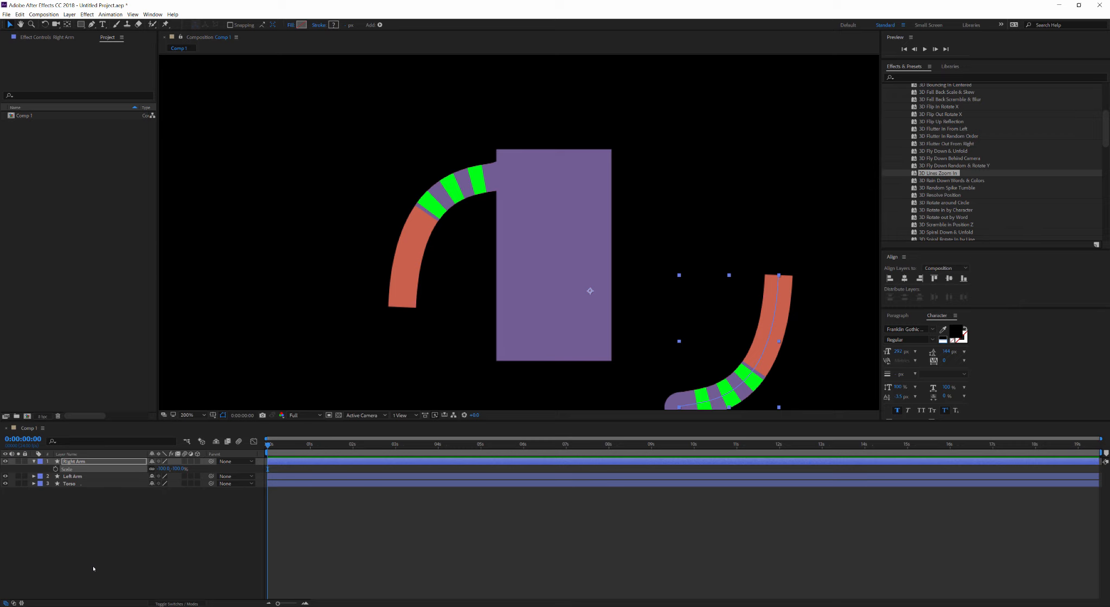
Move the Right Arm layer onto the torso's free shoulder and shift the hand-end point of its path slightly down and outward.
left_click_drag(726, 387, 619, 186)
key("v")
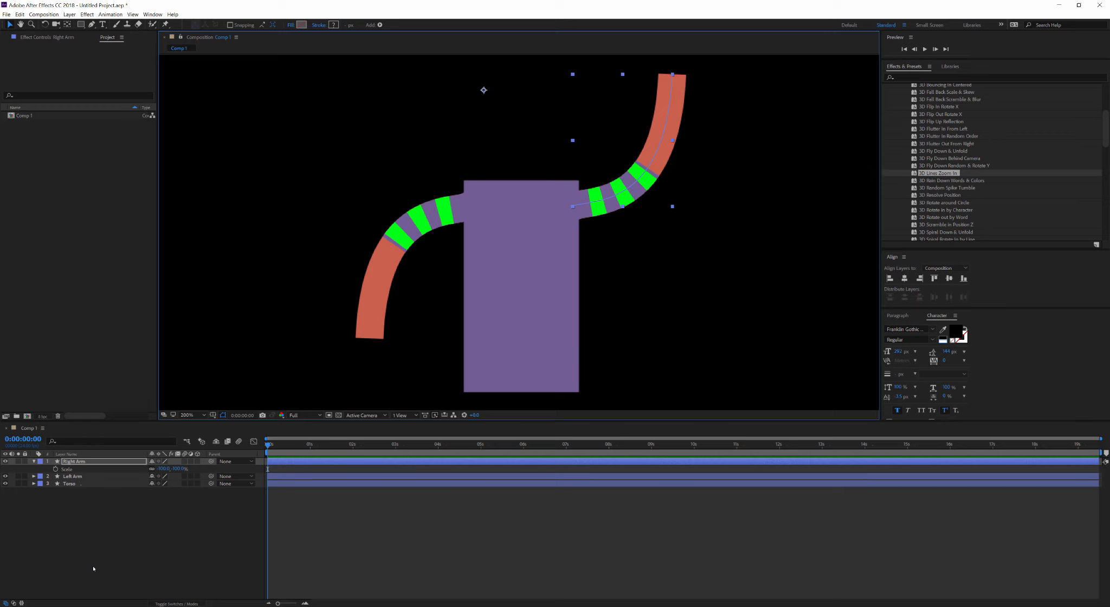
key("g")
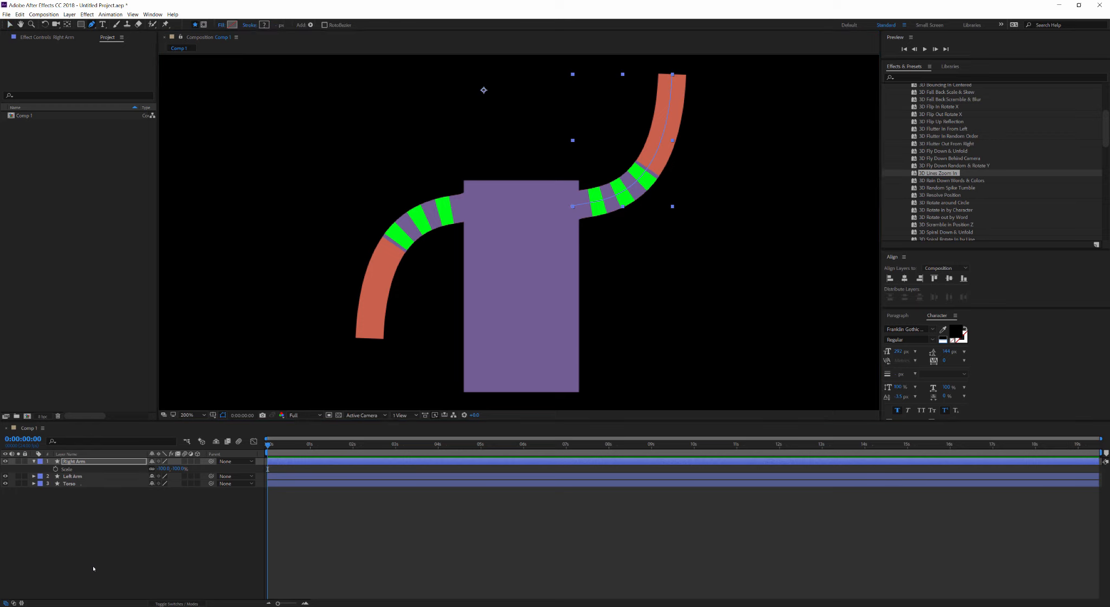
mouse_move(672, 74)
left_mouse_down()
mouse_move(704, 125)
mouse_move(707, 280)
mouse_move(691, 112)
left_mouse_up()
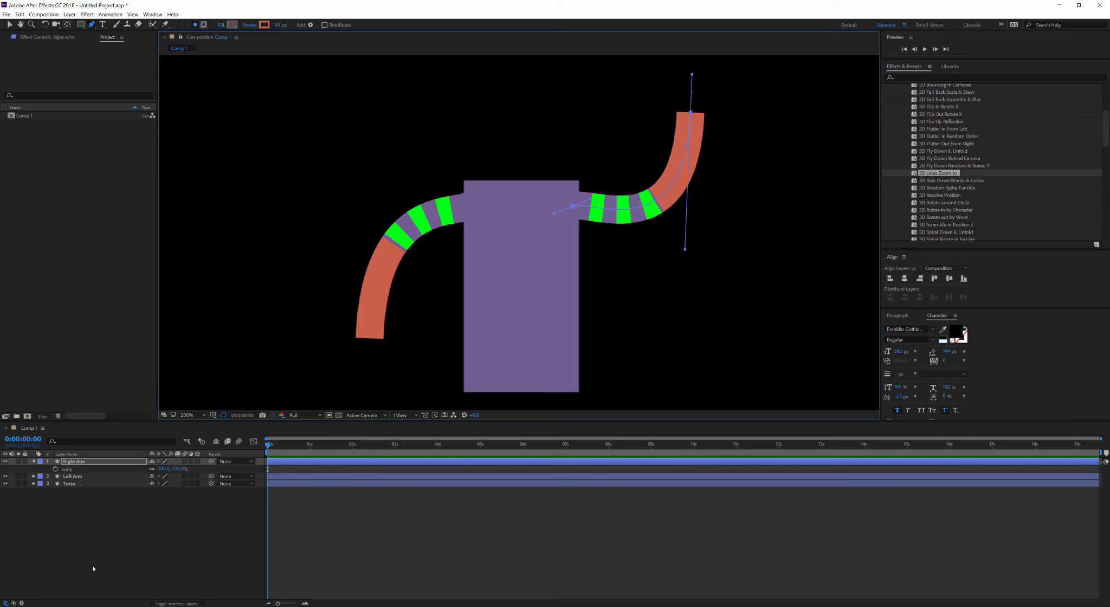
key("s")
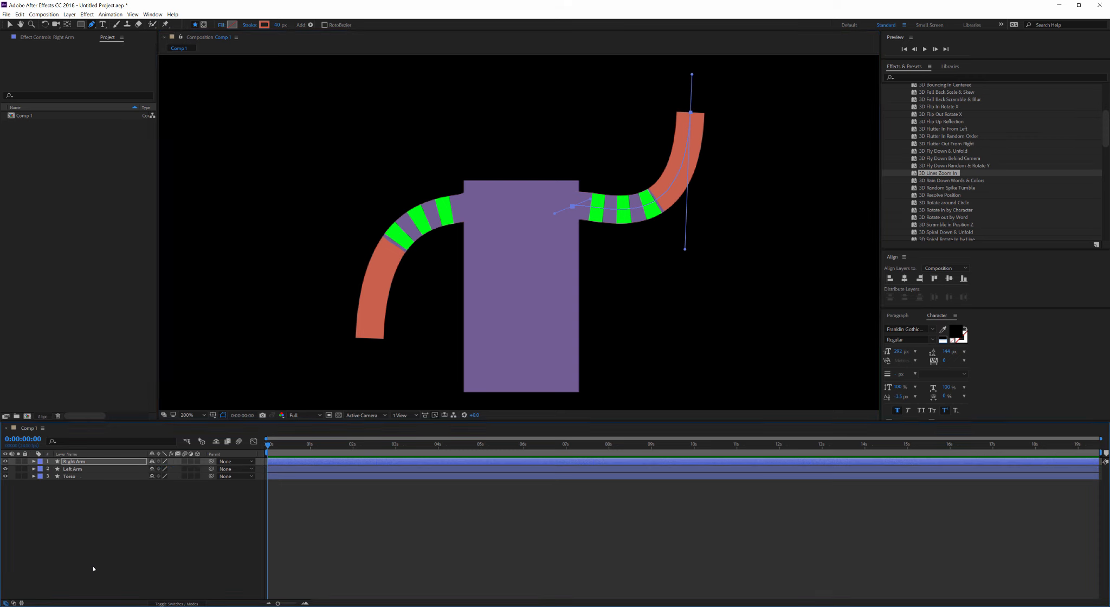
left_click(33, 462)
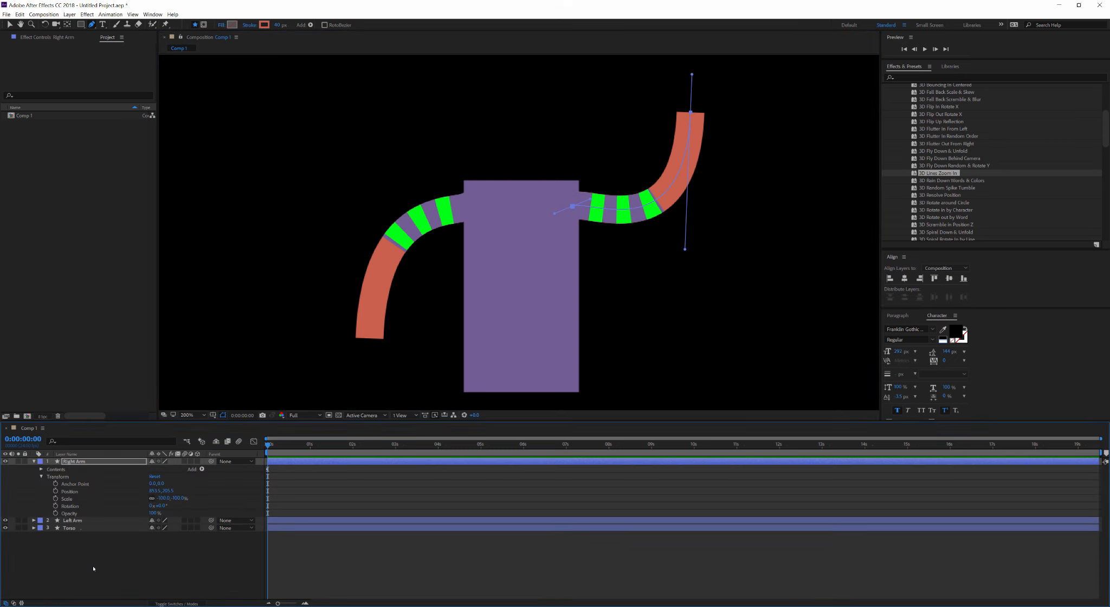
left_click(33, 462)
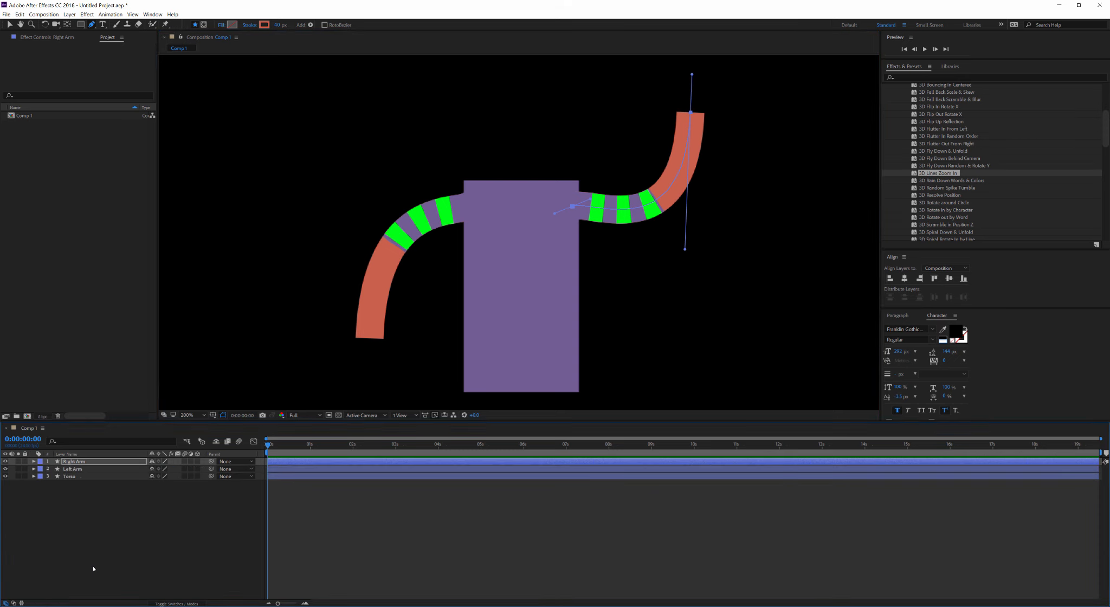
left_click(73, 468)
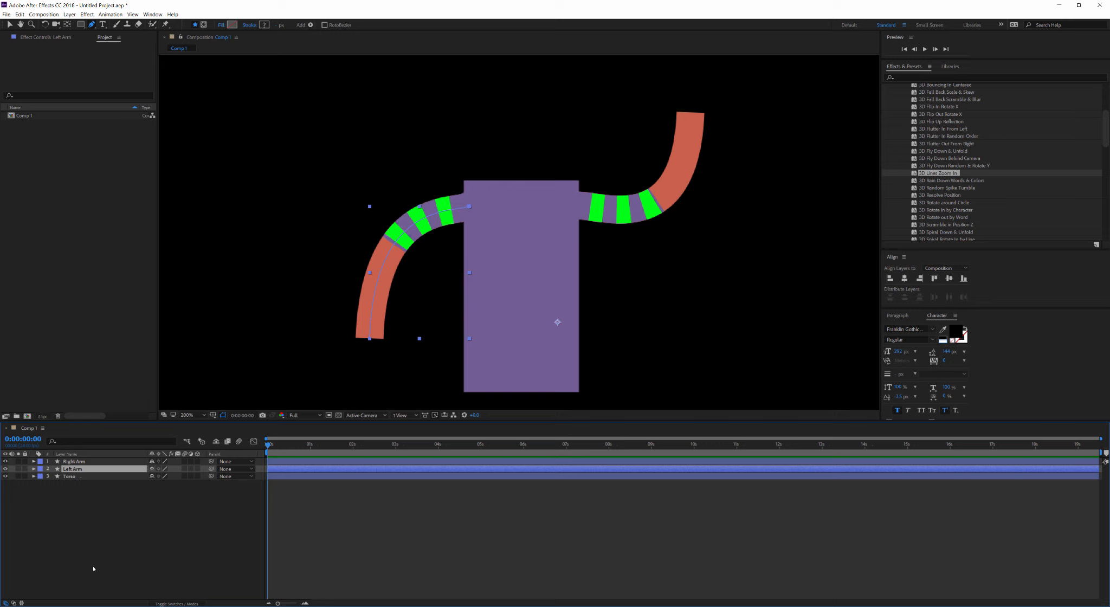
key("v")
left_click(93, 569)
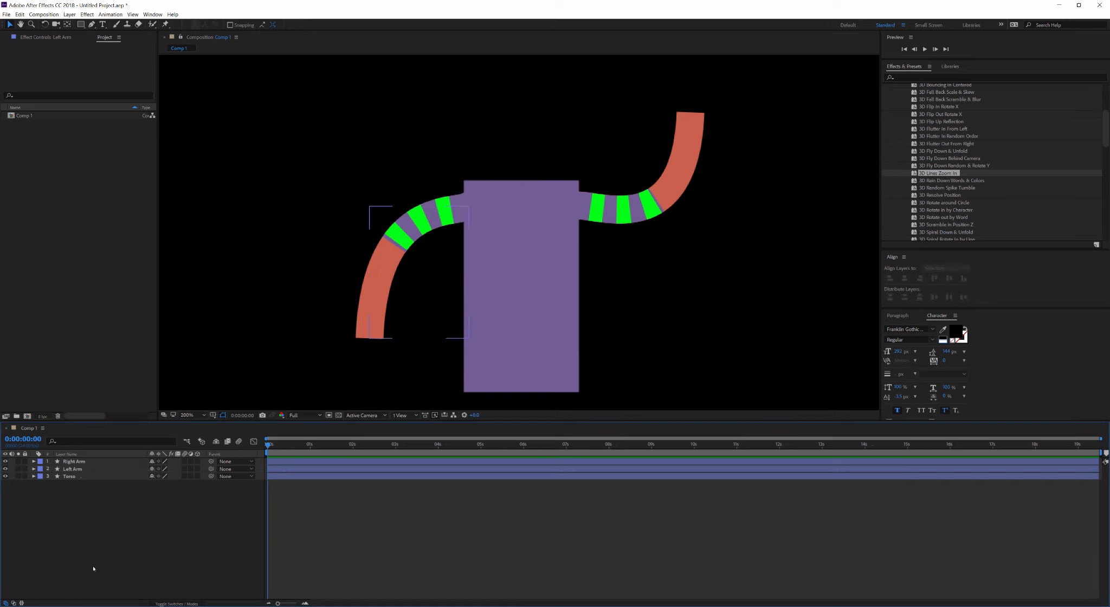
left_click(394, 239)
Try rotating the Right Arm layer about its current anchor point.
left_click(662, 199)
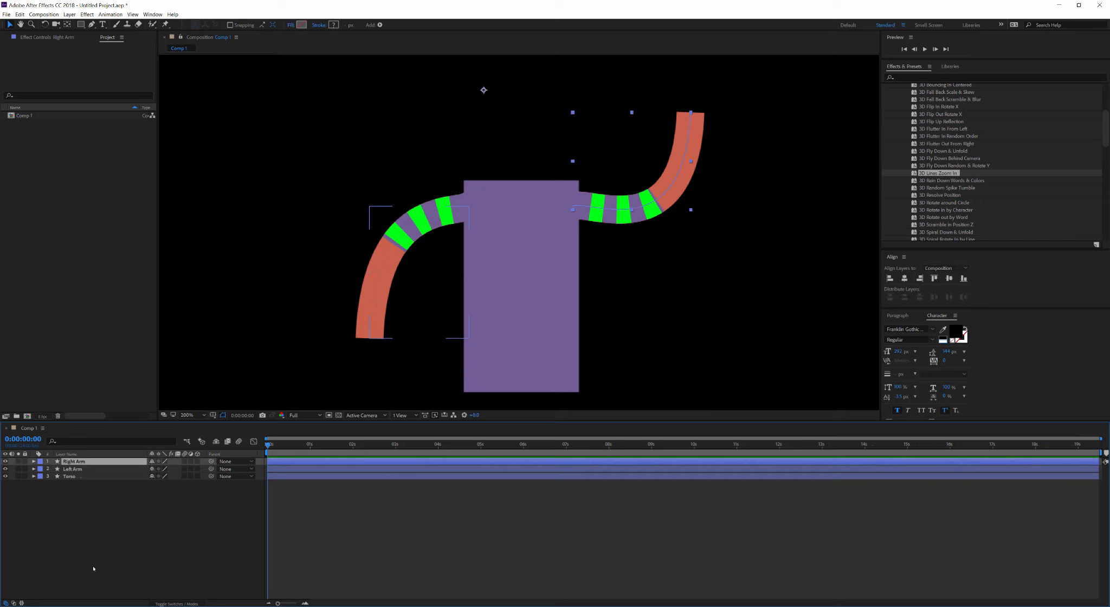
key("r")
mouse_move(163, 469)
left_mouse_down()
mouse_move(187, 469)
mouse_move(122, 469)
mouse_move(175, 468)
left_mouse_up()
key("ctrl+z")
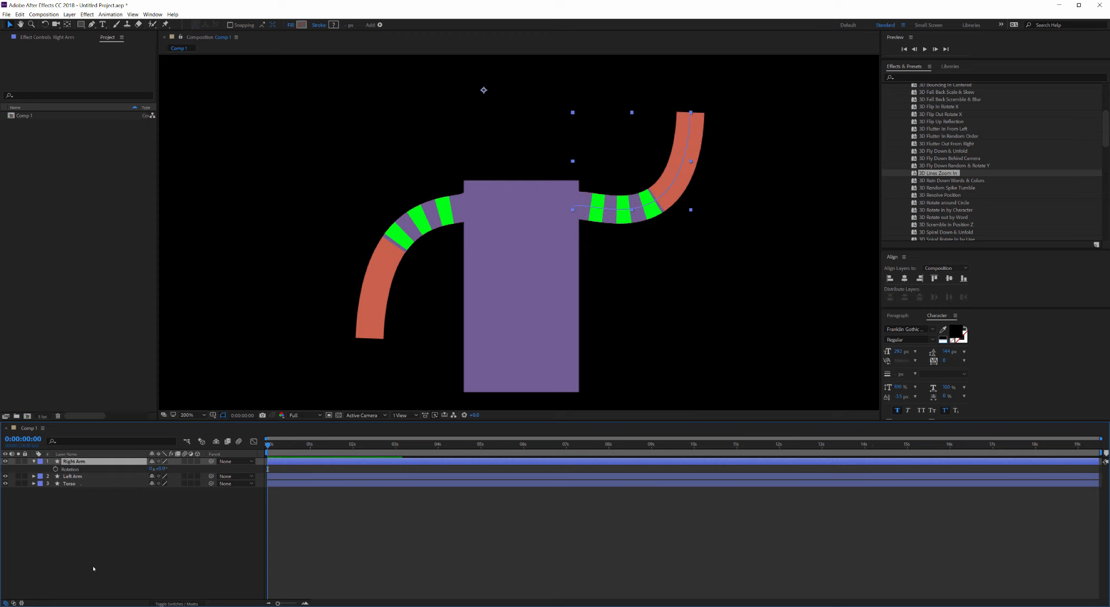
Move the Right Arm layer's anchor point to the shoulder end of its path.
key("y")
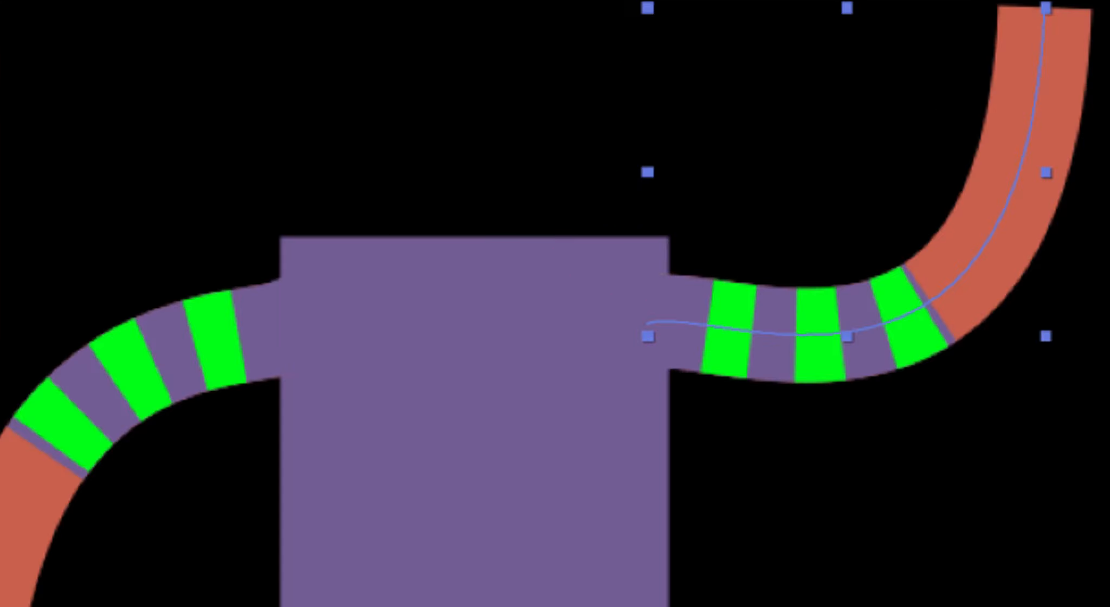
left_click_drag(484, 90, 579, 205)
left_click_drag(668, 324, 647, 324)
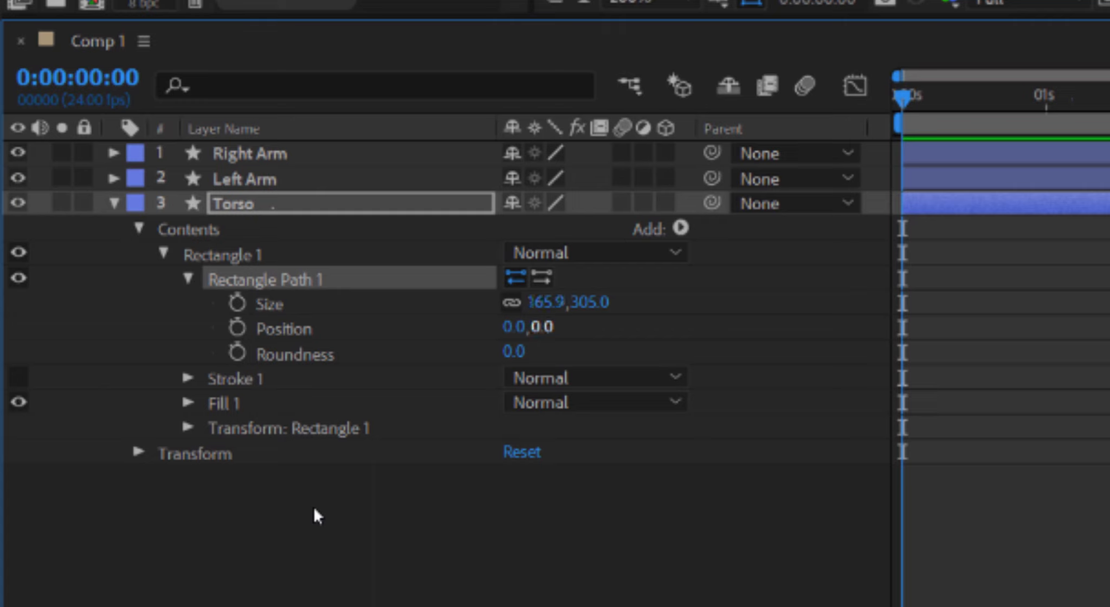
Set the width of the Torso layer's rectangle path to 165 with its proportions linked.
left_click(546, 302)
type("165")
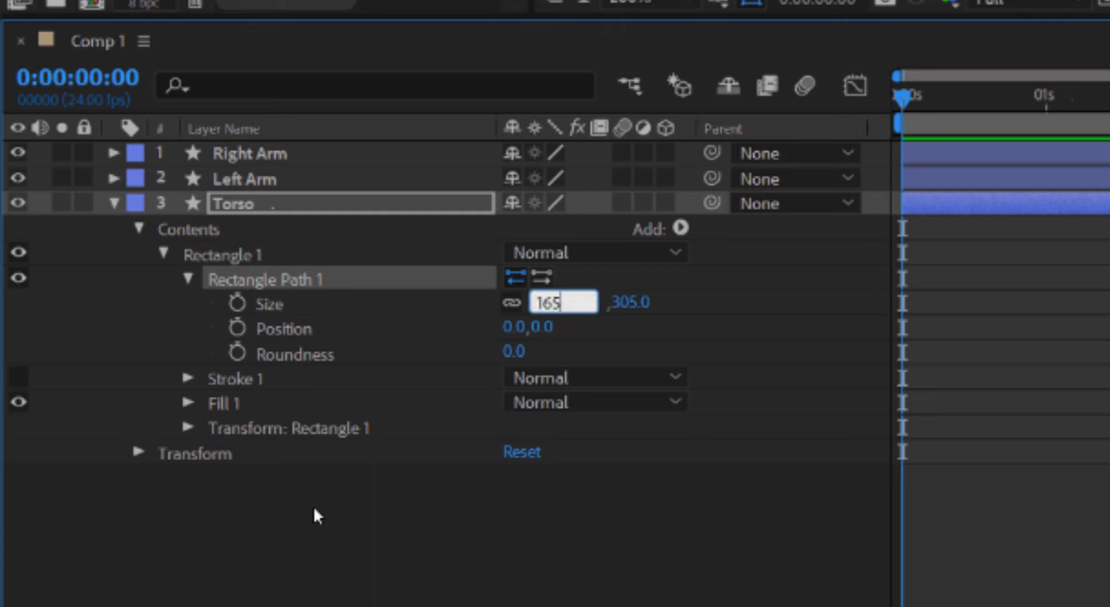
key("Return")
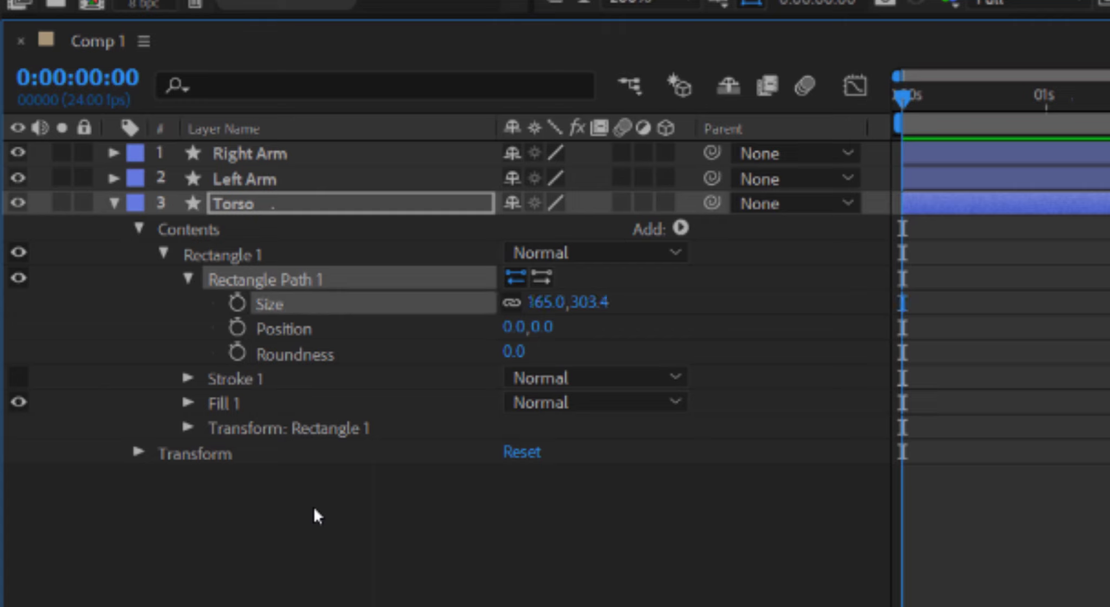
left_click(314, 508)
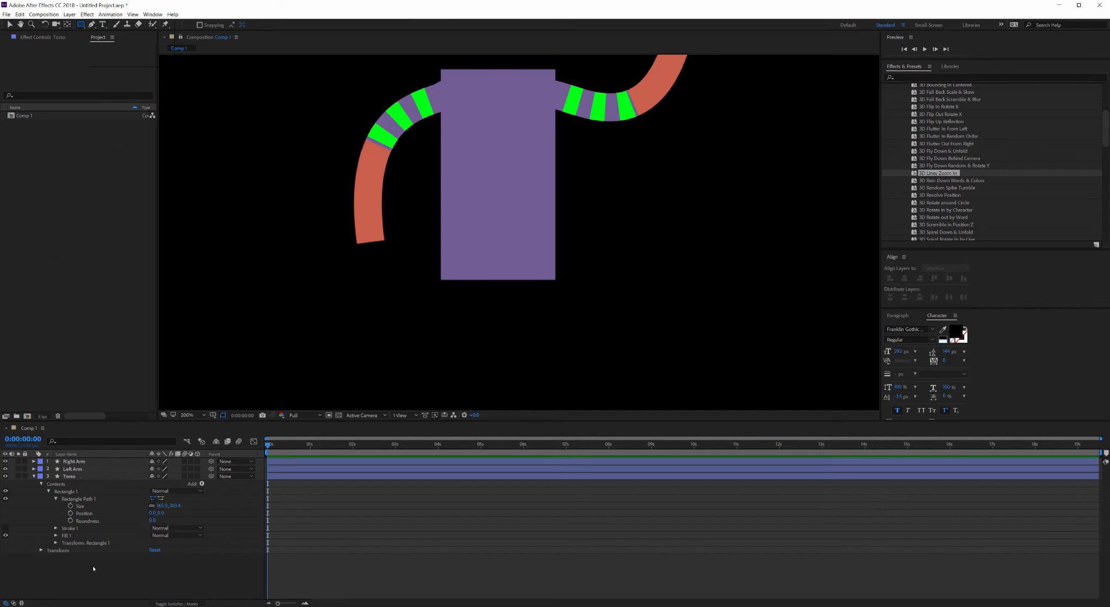
Draw a circle about 154 px in diameter over the torso's lower edge on a new shape layer with the Ellipse tool.
left_click(81, 24)
left_click(118, 43)
left_click_drag(442, 262, 548, 368)
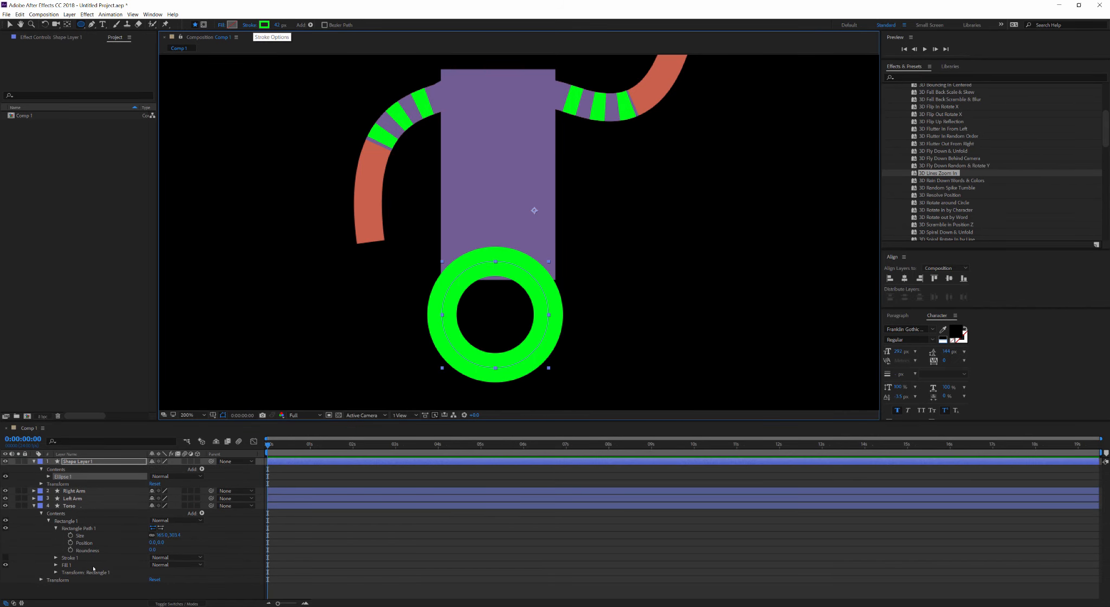
Give the circle a solid fill of 00FF18 and remove its stroke.
left_click(221, 25)
left_click(173, 103)
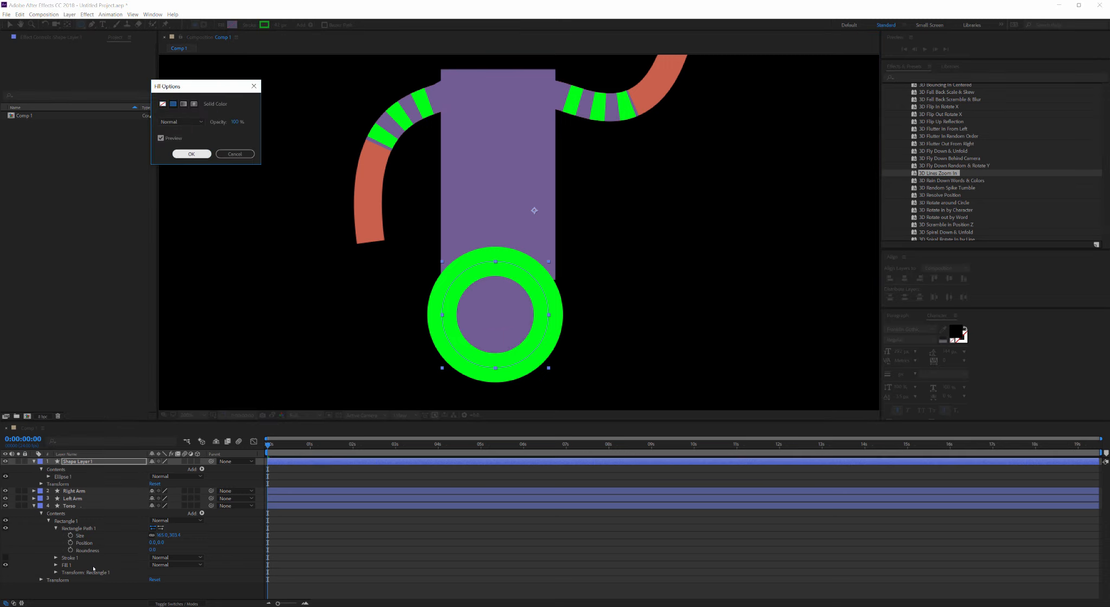
key("Return")
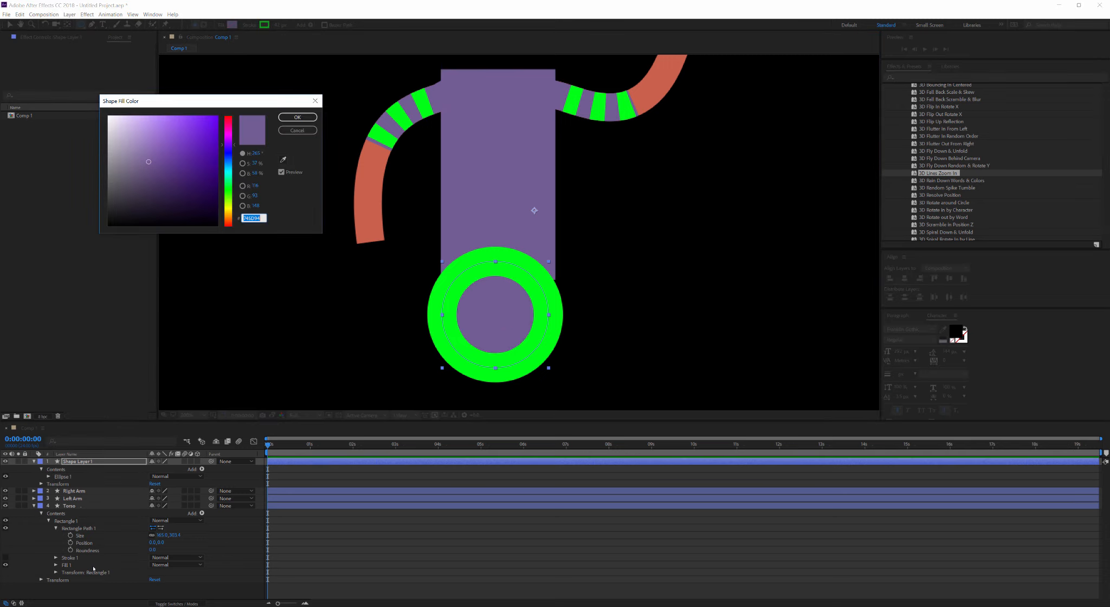
type("00FF18")
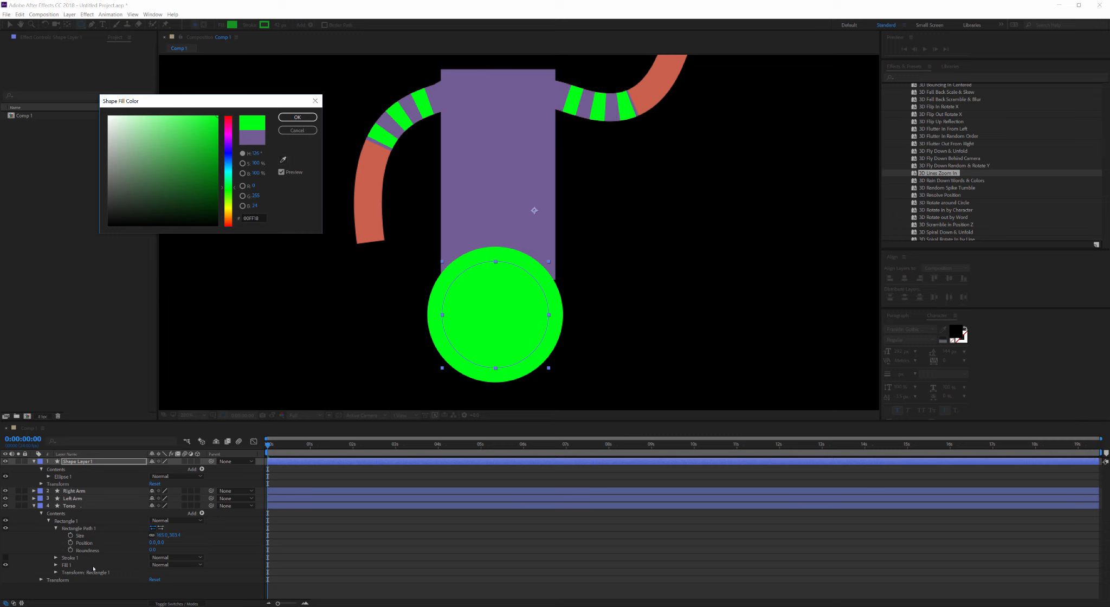
key("Return")
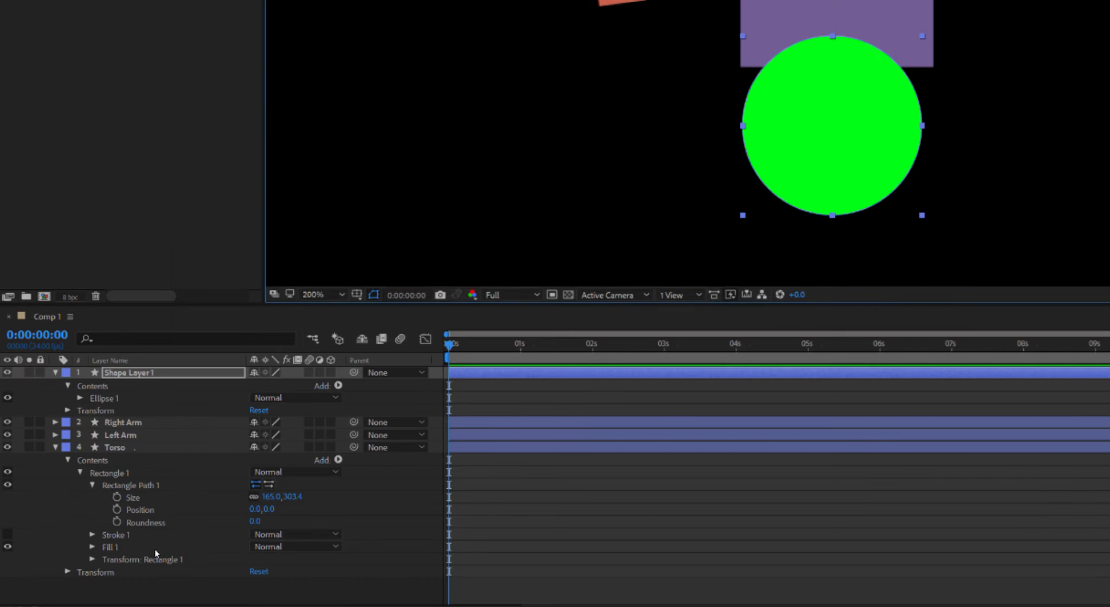
Set the circle's ellipse size to 165 by 165 and center it on the torso's lower edge.
left_click(115, 448)
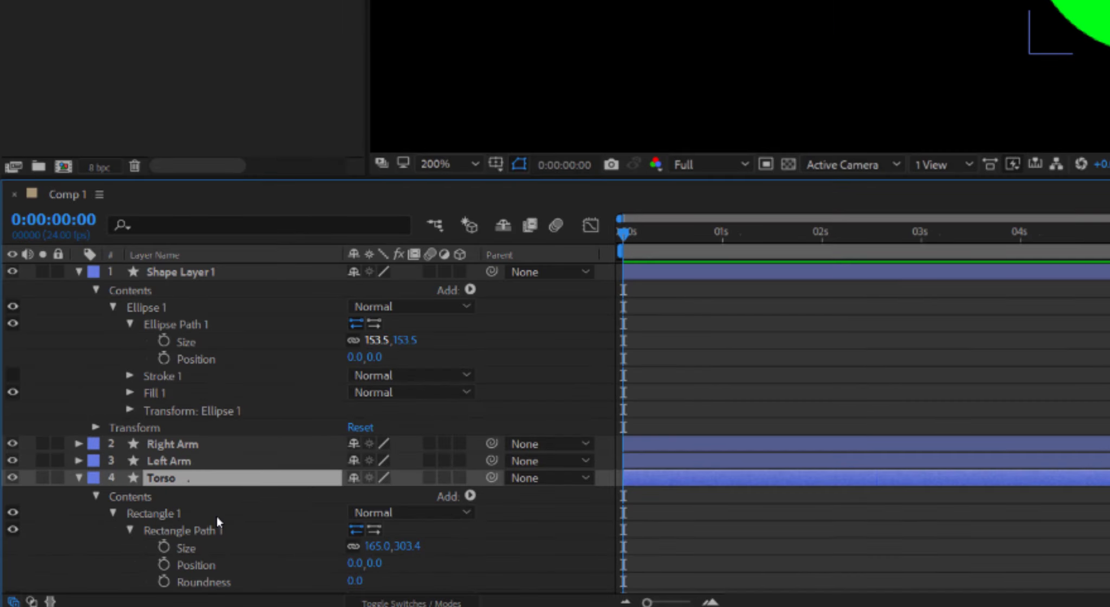
left_click(383, 340)
type("165")
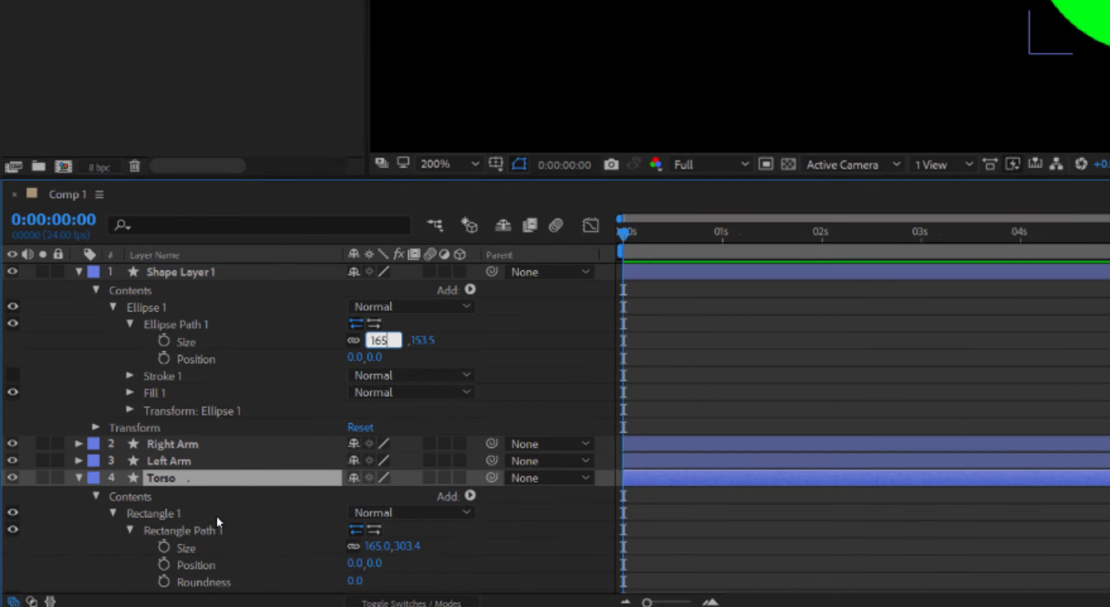
key("Return")
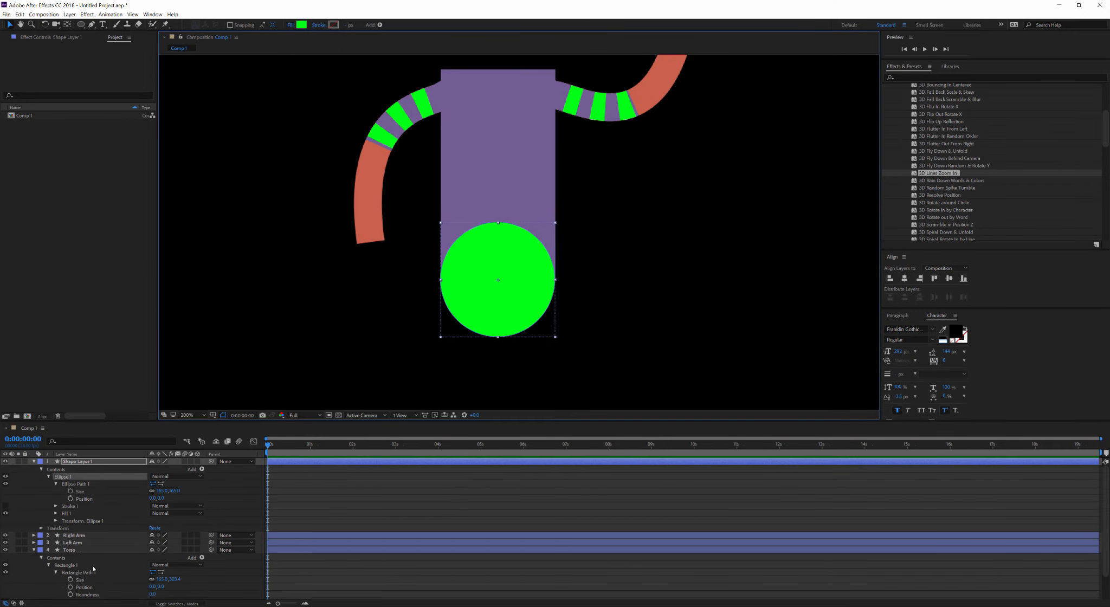
Collapse the circle's shape layer and rename it as hips.
left_click(34, 461)
right_click(75, 460)
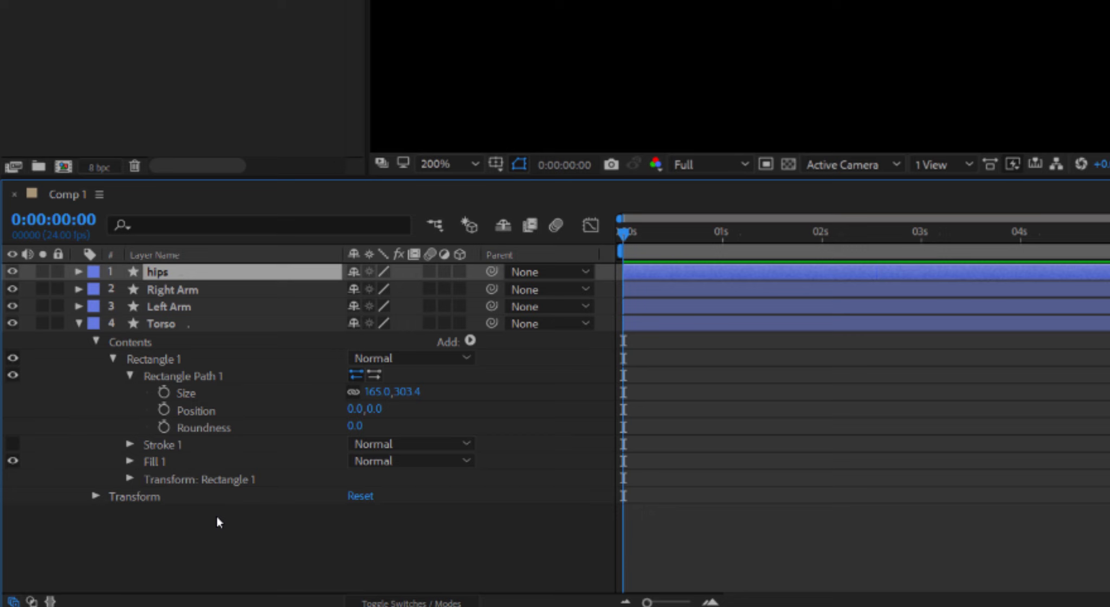
Collapse the Torso layer's properties and move the hips layer below Torso in the layer stack.
left_click(79, 324)
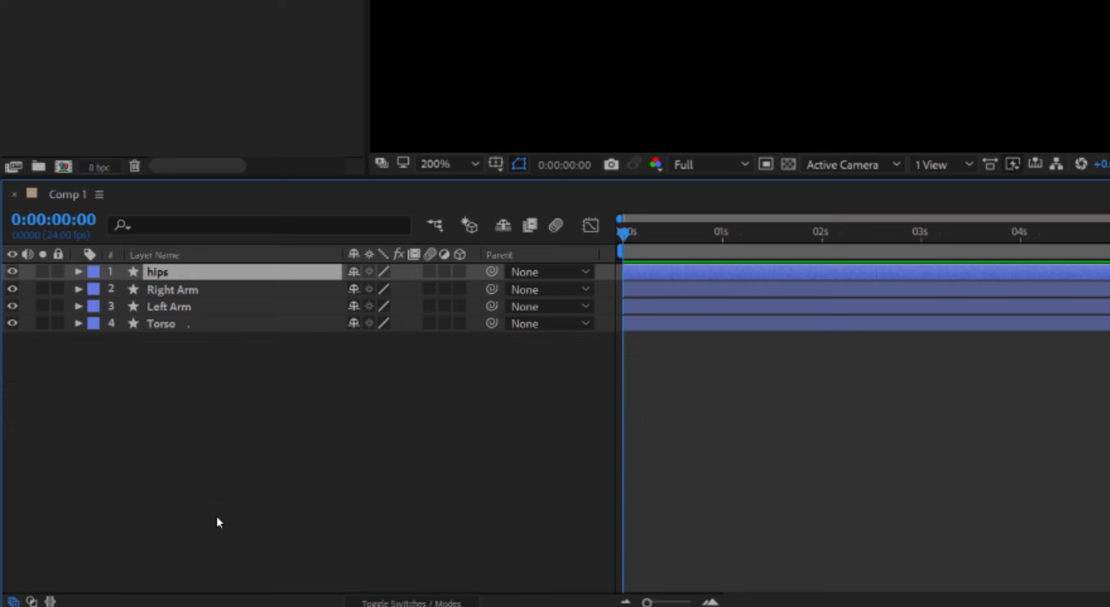
left_click_drag(162, 271, 158, 337)
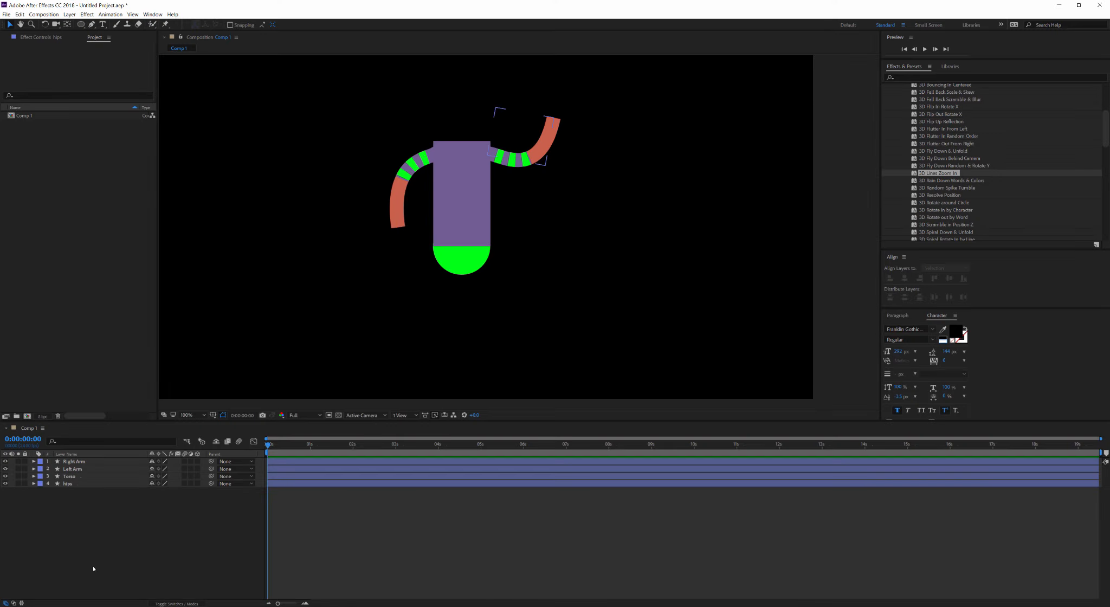
Duplicate the Right Arm and Left Arm layers and stack both copies together above the originals.
left_click(75, 461)
left_click(75, 468, "shift")
key("ctrl+d")
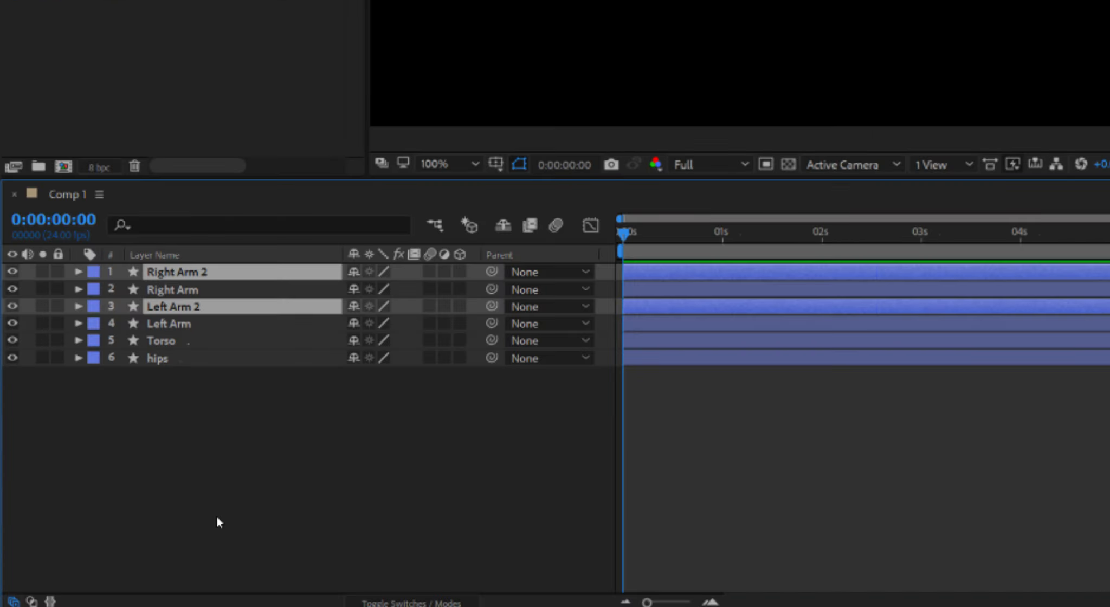
left_click_drag(173, 307, 172, 281)
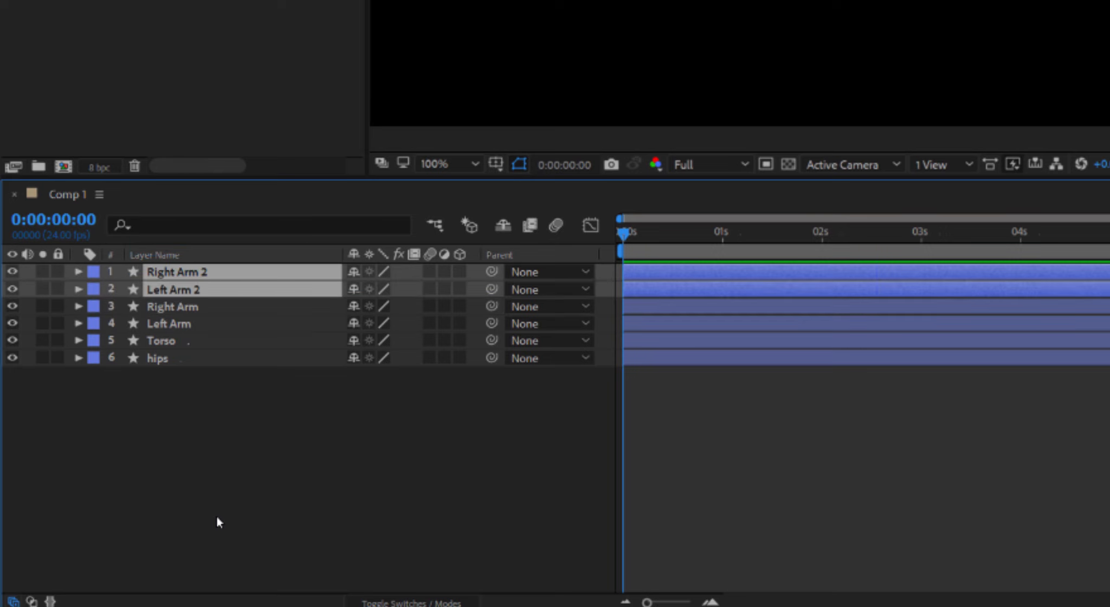
left_click(217, 517)
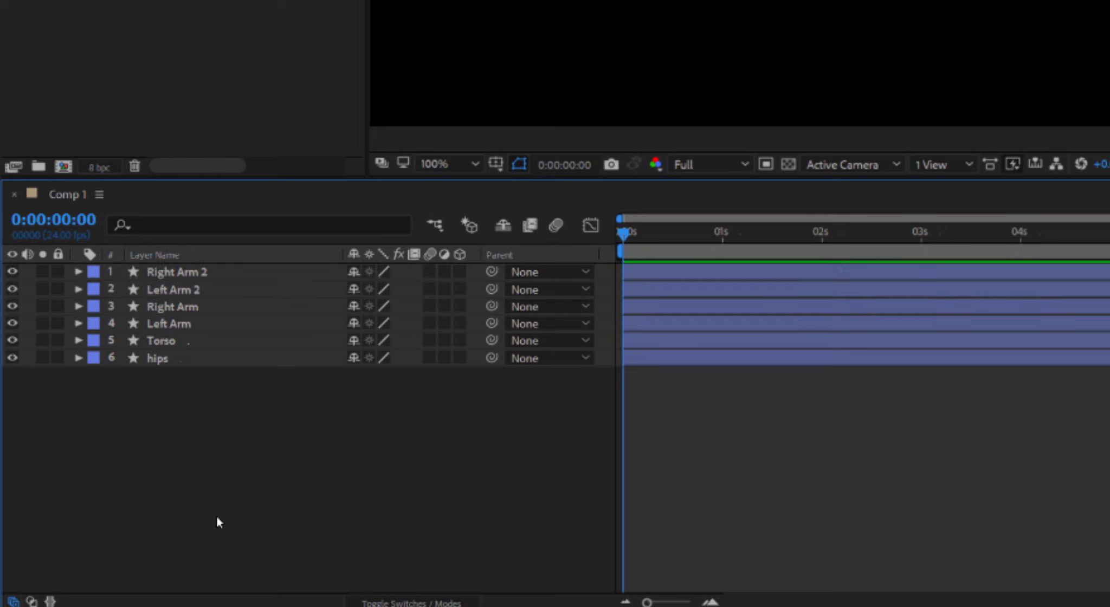
Rename the duplicated arm layers as right leg and let leg.
right_click(170, 291)
left_click(220, 260)
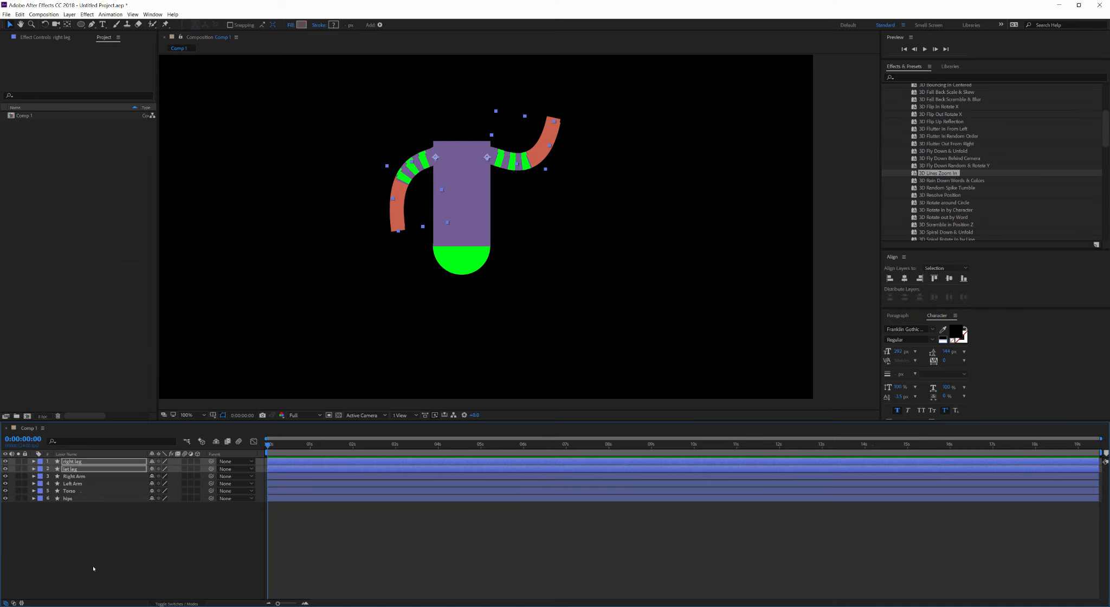
Move the right leg and let leg layers straight down together until their upper ends meet the sides of the hips.
key("shift+Down")
key("shift+Down")
key("shift+Down")
key("shift+Down")
key("shift+Down")
key("shift+Down")
key("shift+Down")
key("shift+Down")
key("shift+Down")
key("shift+Down")
key("shift+Down")
key("shift+Down")
key("shift+Down")
key("shift+Down")
key("shift+Down")
key("shift+Down")
key("shift+Down")
key("shift+Down")
key("shift+Down")
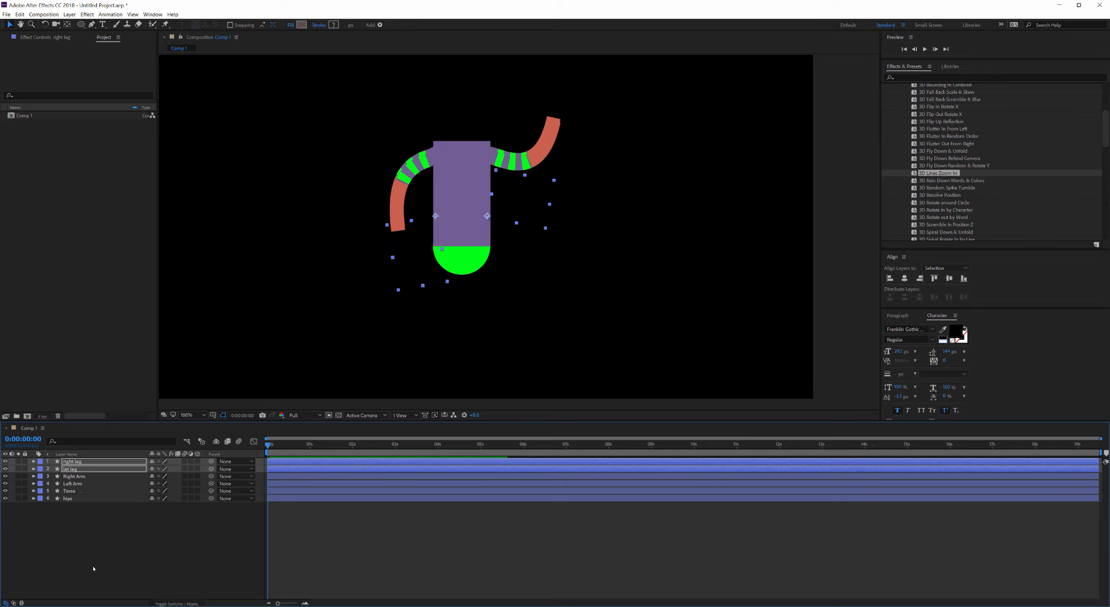
key("shift+Down")
key("shift+Down")
key("shift+Down")
key("shift+Down")
key("shift+Down")
key("shift+Down")
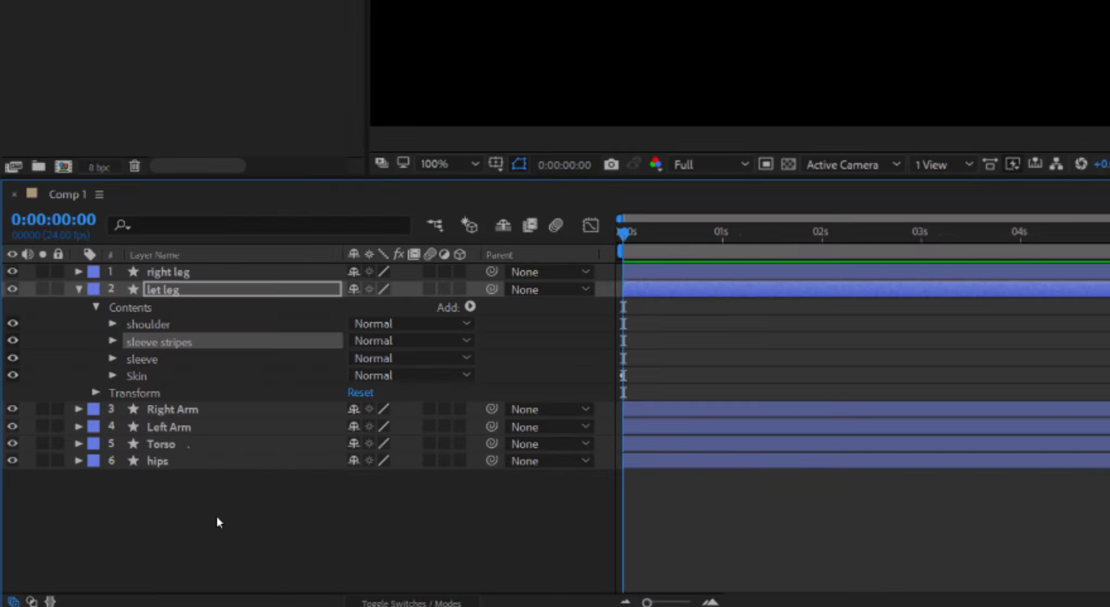
Reverse the path direction of the sleeve stripes in the let leg and right leg layers.
key("Down")
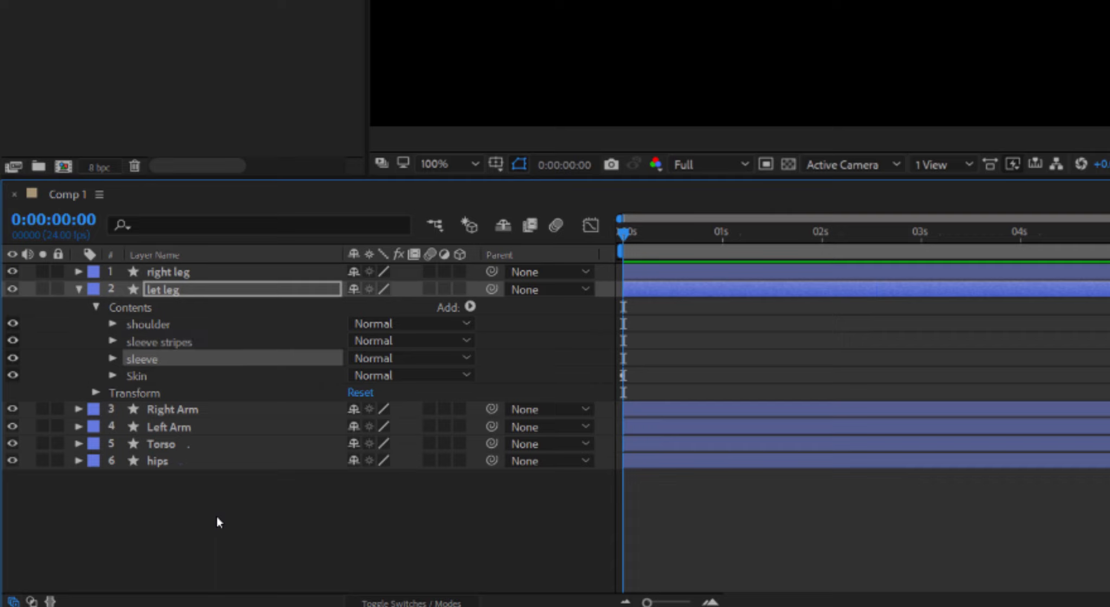
key("Up")
key("Right")
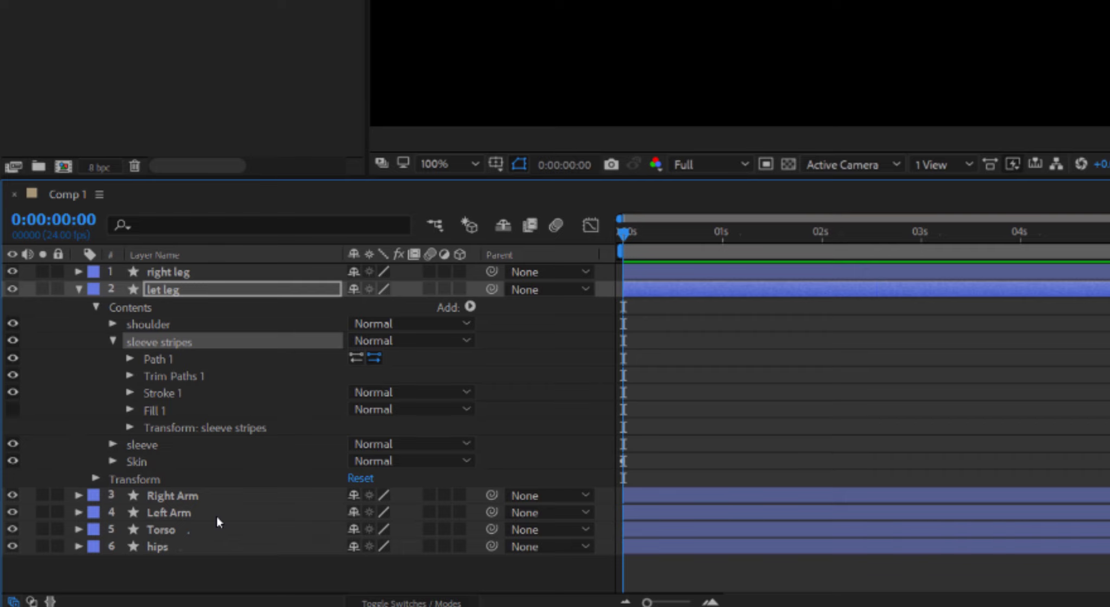
left_click(79, 271)
left_click(96, 290)
left_click(159, 325)
left_click(112, 324)
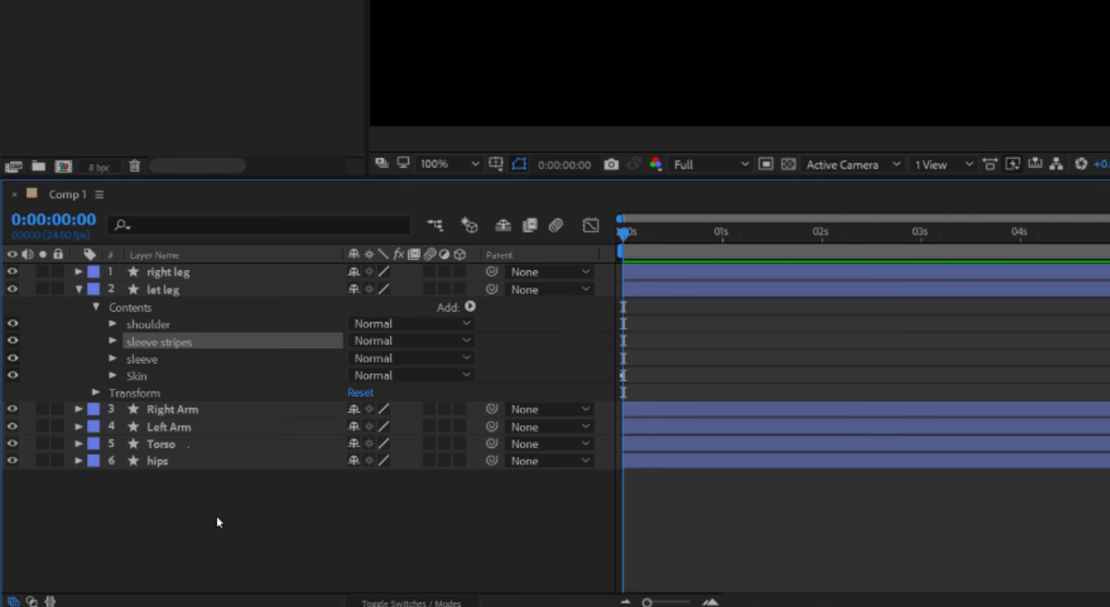
Duplicate the sleeve stripes group in the let leg layer and remove the dashes from the lower group's stroke.
key("ctrl+d")
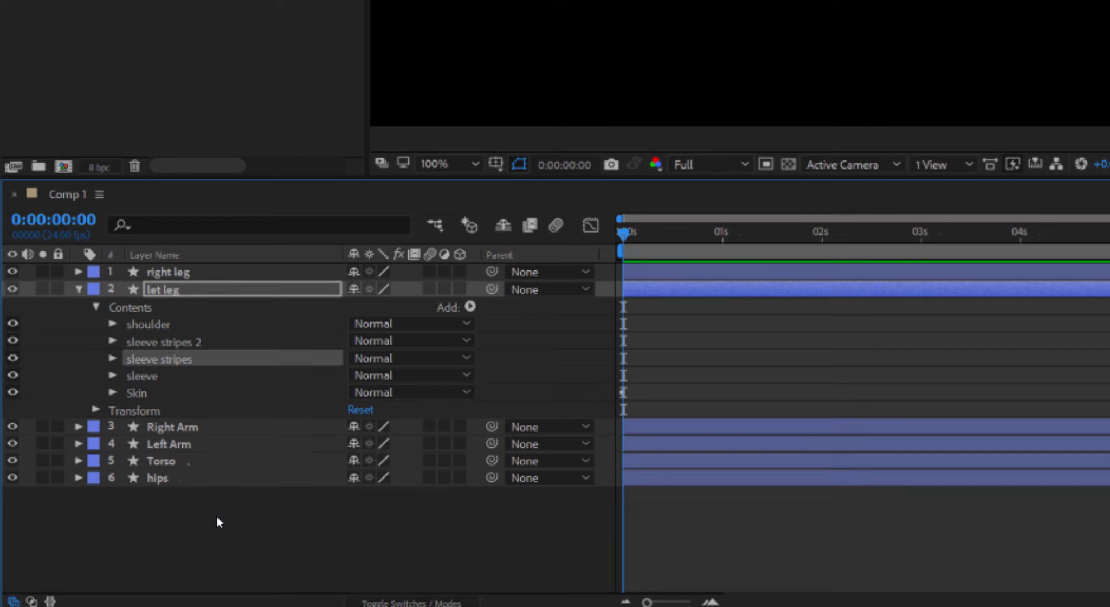
left_click(113, 358)
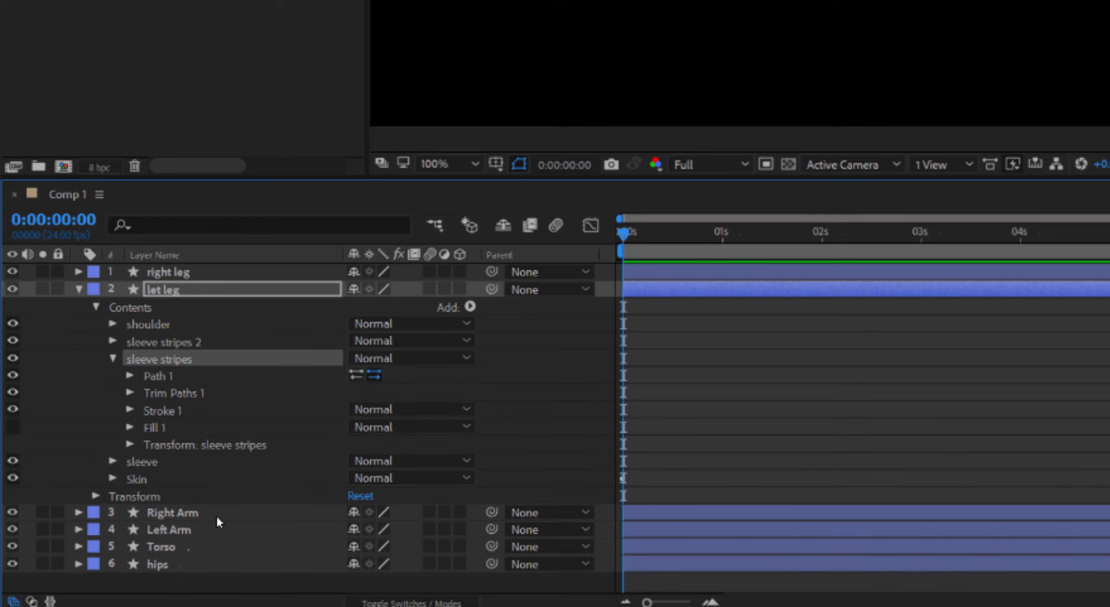
left_click(131, 409)
scroll(215, 516, "down", 1)
left_click(372, 495)
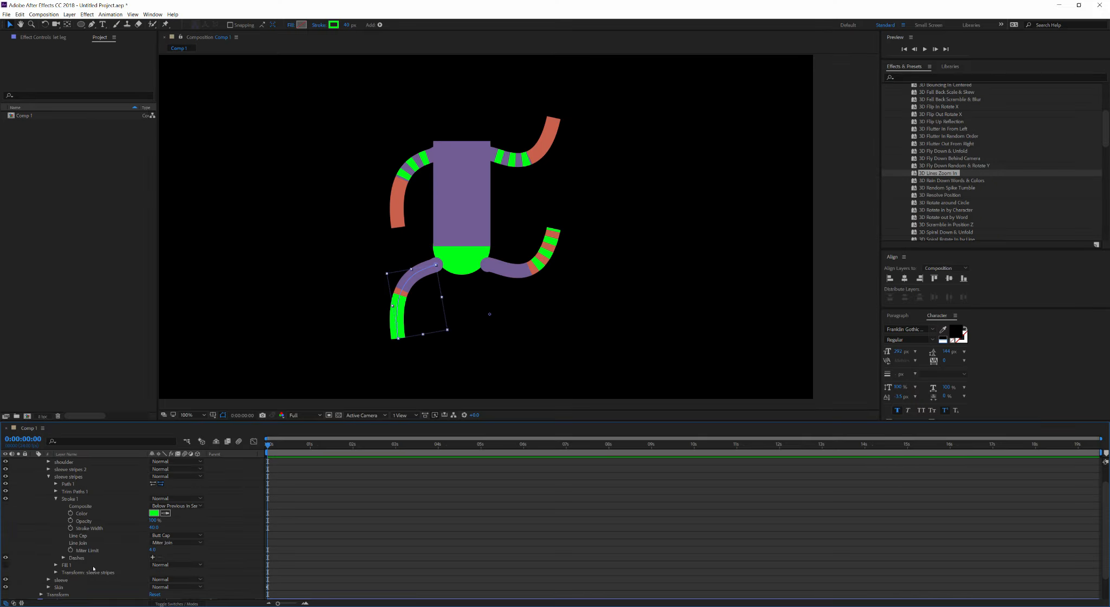
Set the stroke color of the let leg's undashed sleeve stripes to dark teal and collapse the group.
left_click(153, 513)
left_click(228, 171)
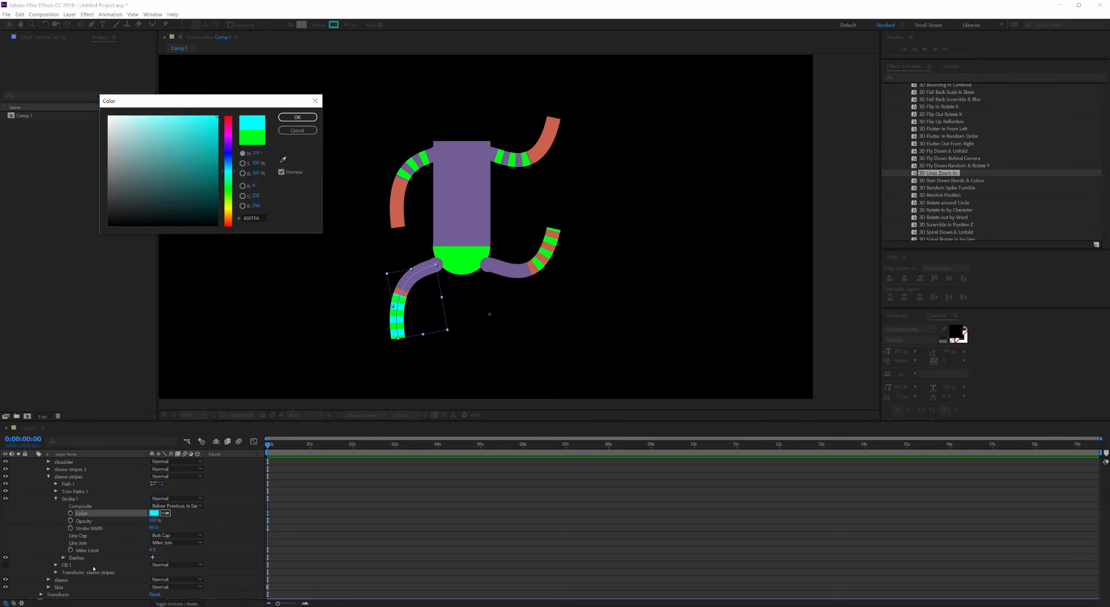
left_click(196, 185)
key("Return")
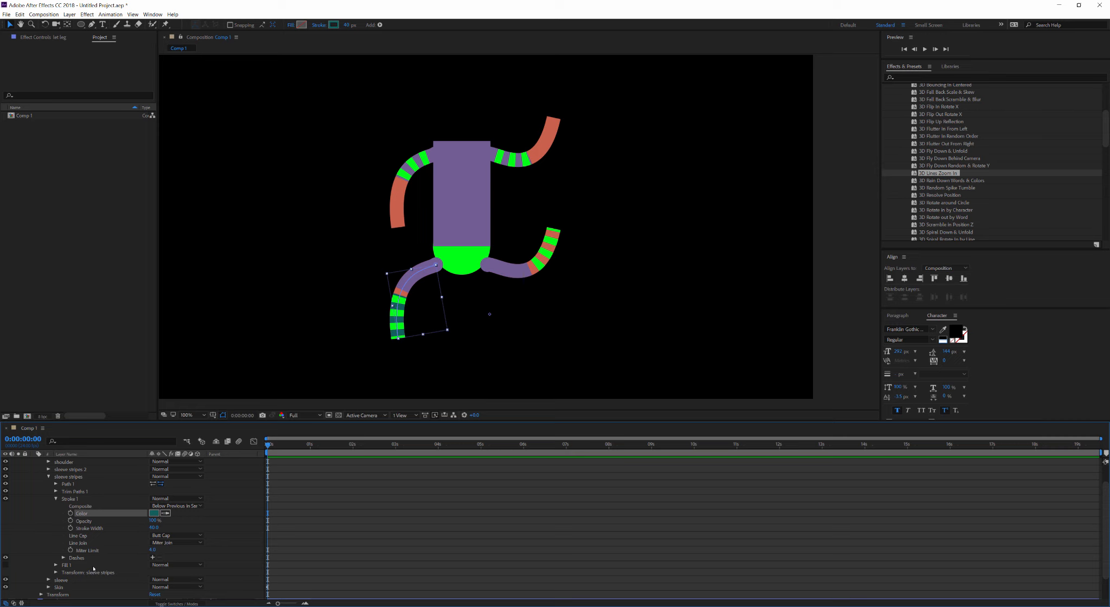
left_click(48, 476)
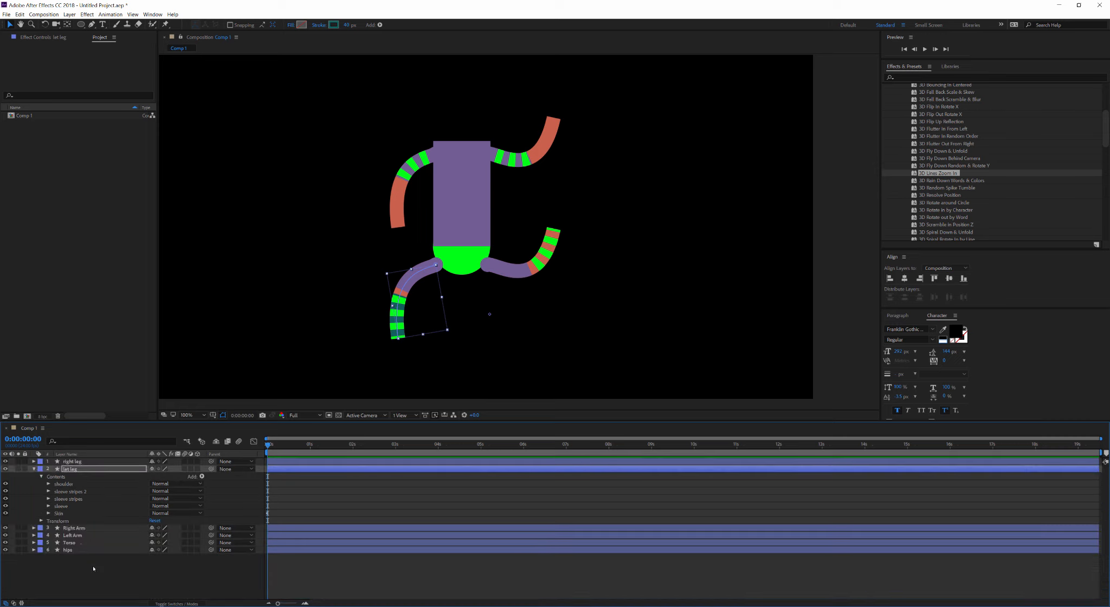
Duplicate the sleeve stripes group in the right leg layer and remove the dashes from the lower group's stroke.
left_click(33, 462)
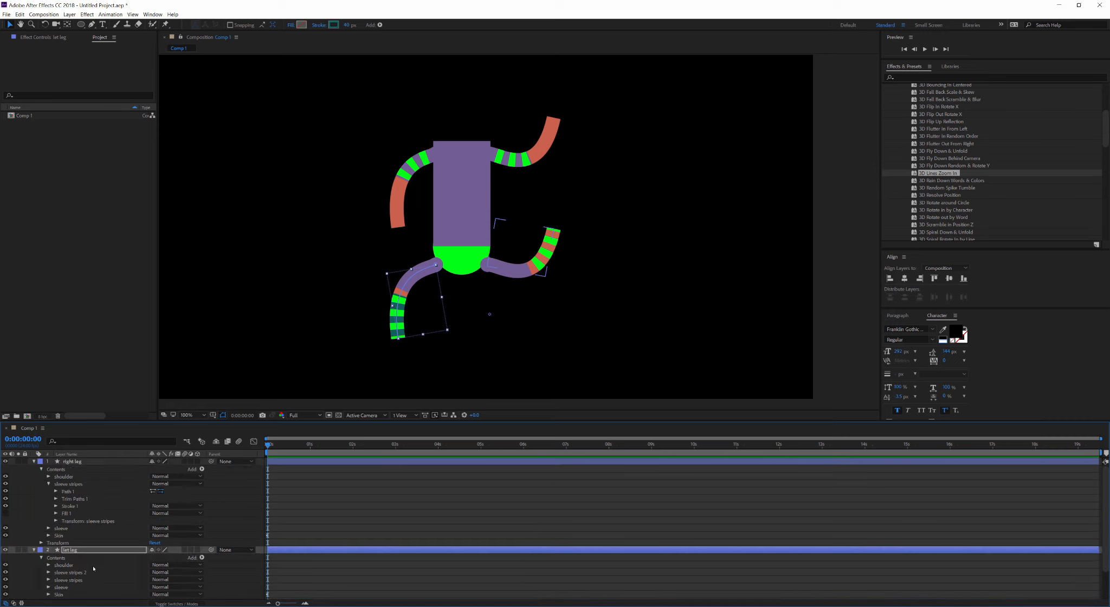
left_click(48, 484)
left_click(68, 483)
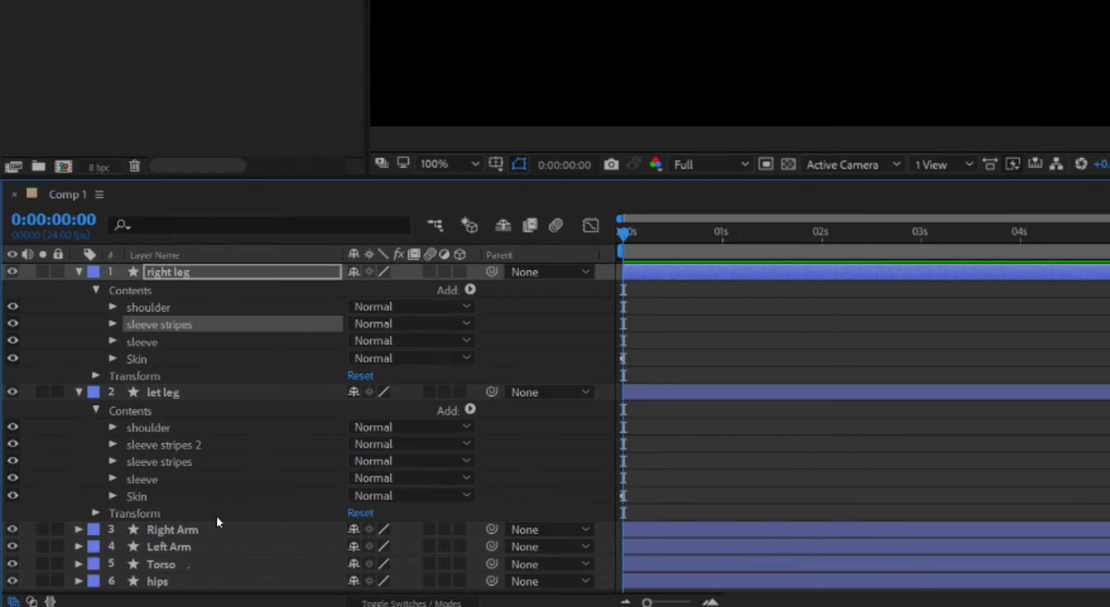
key("ctrl+d")
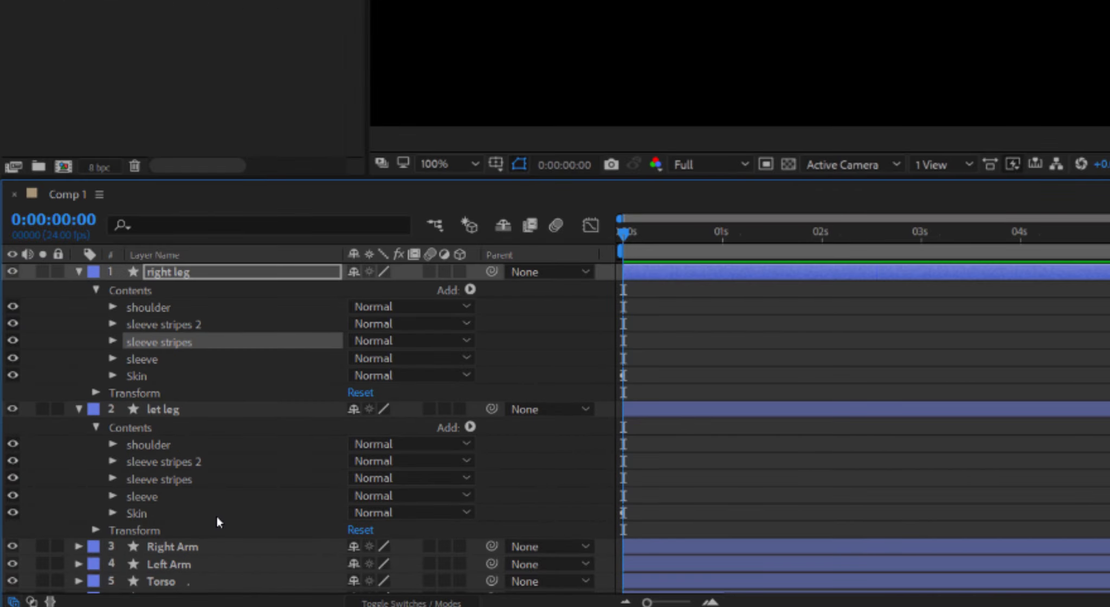
left_click(113, 341)
left_click(130, 392)
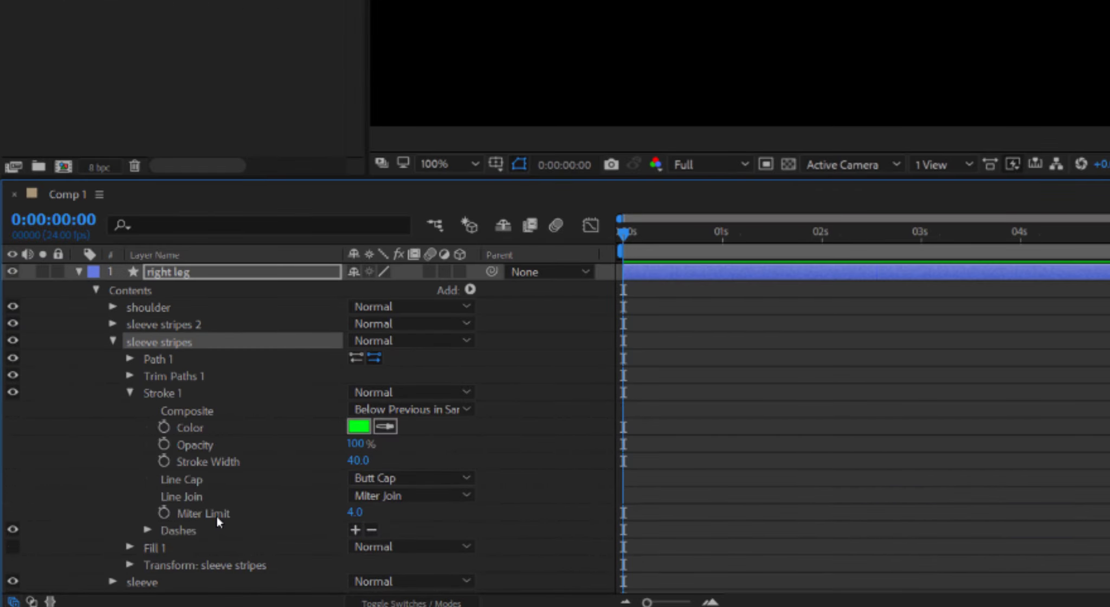
left_click(371, 529)
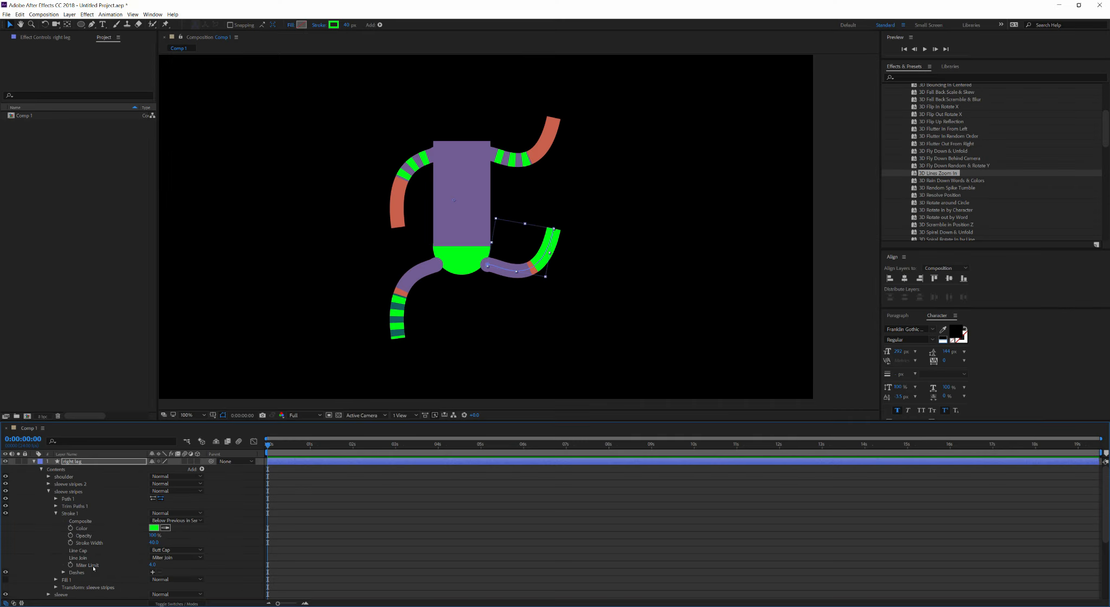
Match the right leg's undashed stripe stroke to the other leg's dark teal and collapse the leg layers.
left_click(359, 427)
left_click(397, 319)
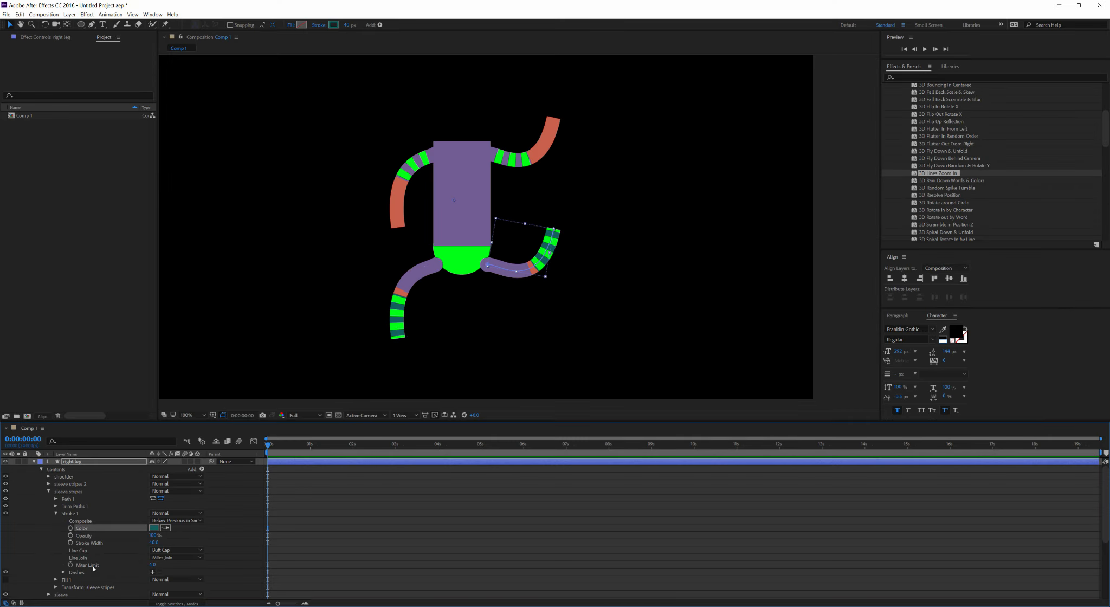
key("u")
left_click(93, 568)
key("u")
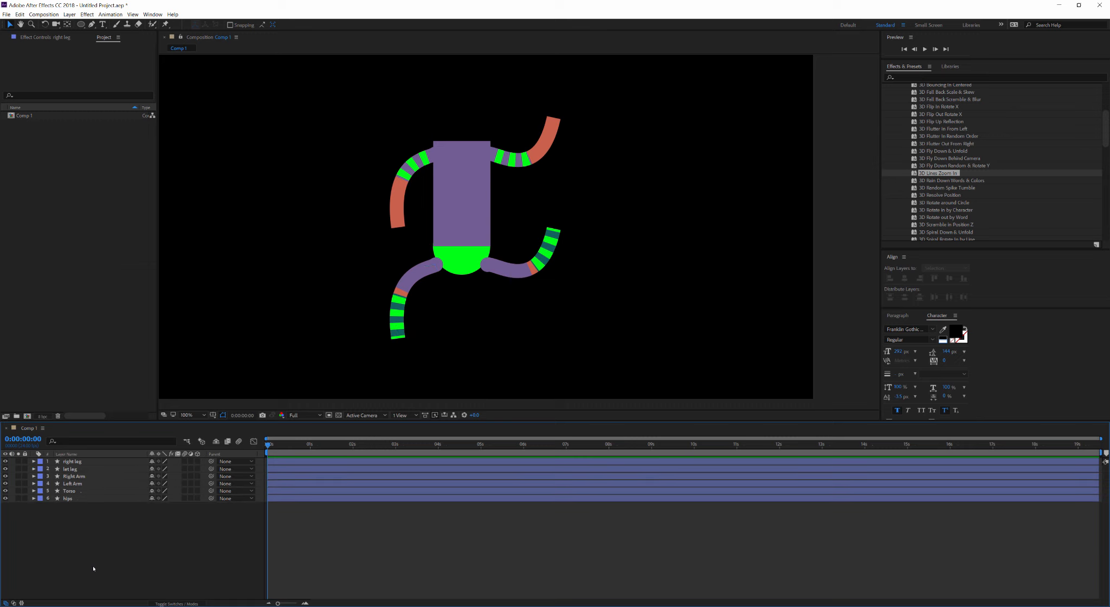
Draw a head circle on a new shape layer, resting centered on the torso's upper edge, with its anchor point at its base.
key("q")
left_click_drag(441, 80, 500, 139)
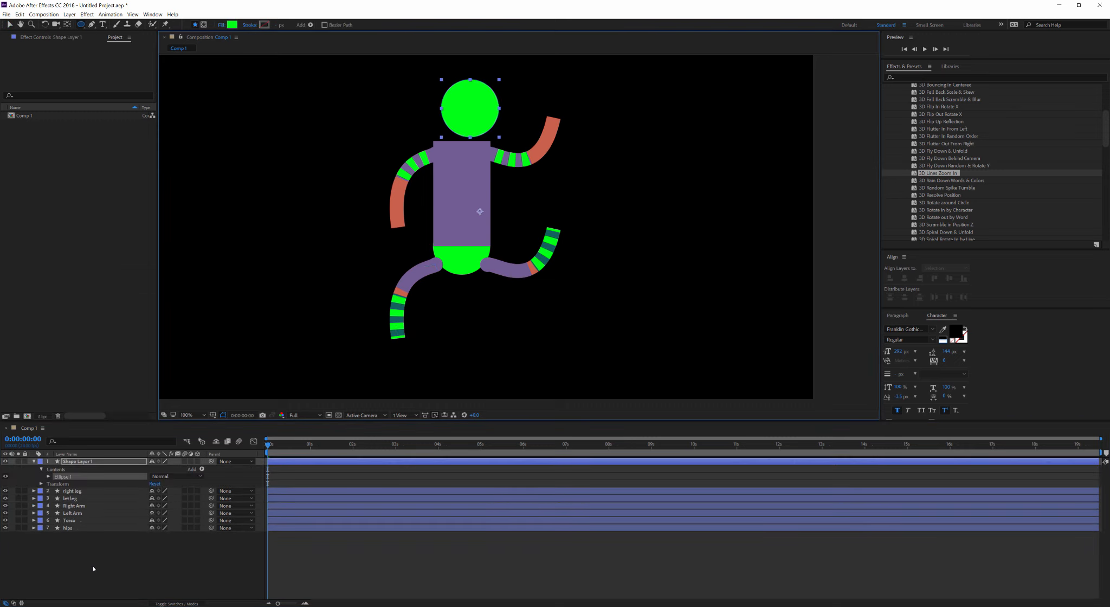
key("v")
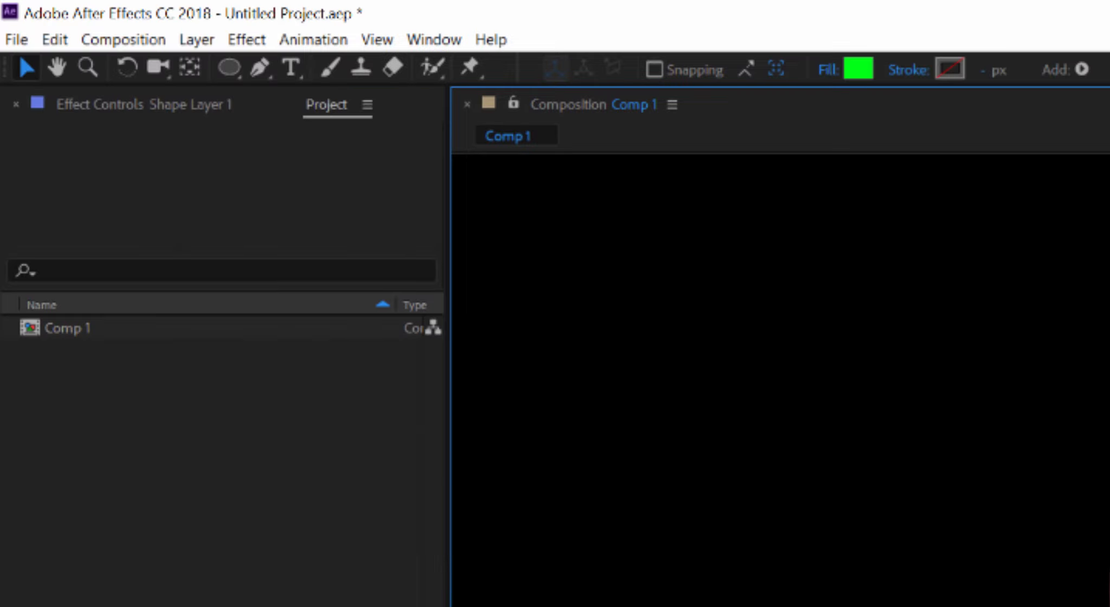
key("y")
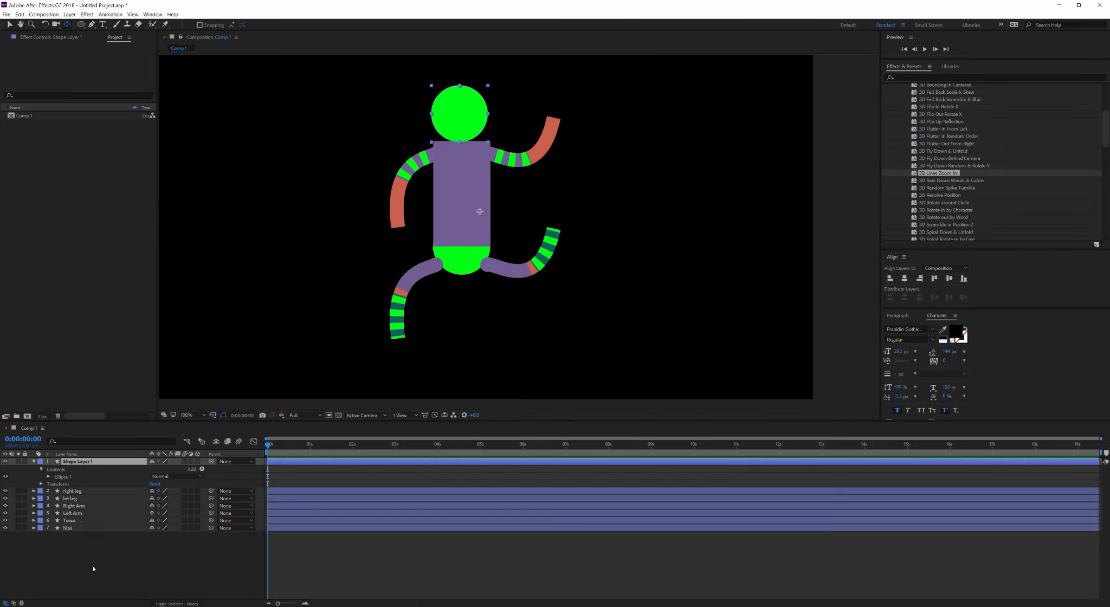
left_click_drag(478, 211, 459, 142)
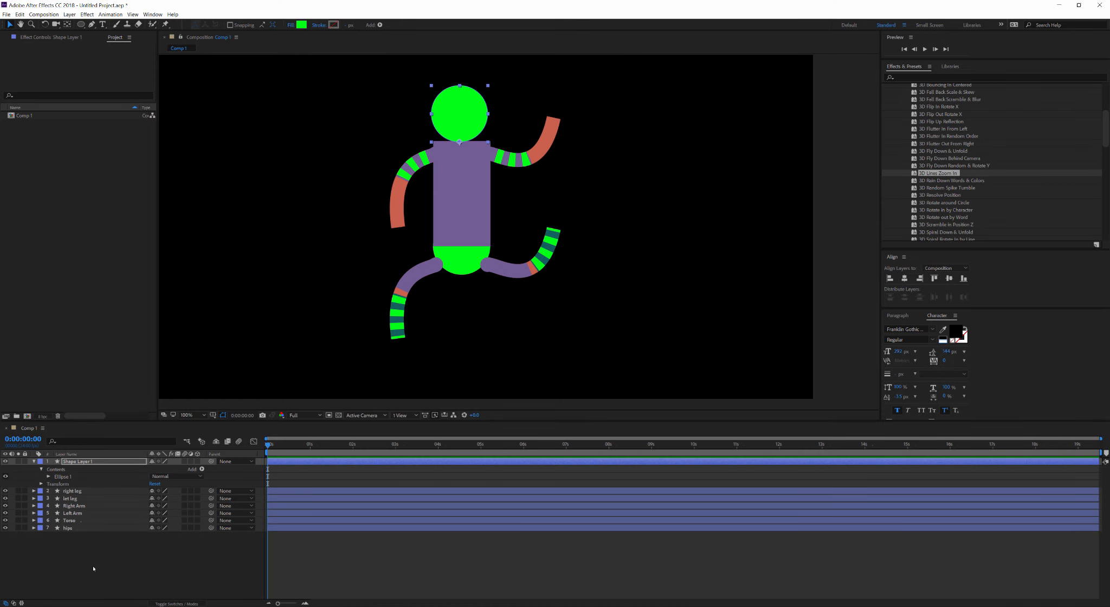
Set the head circle's fill to the salmon skin color sampled from the forearm.
left_click(301, 25)
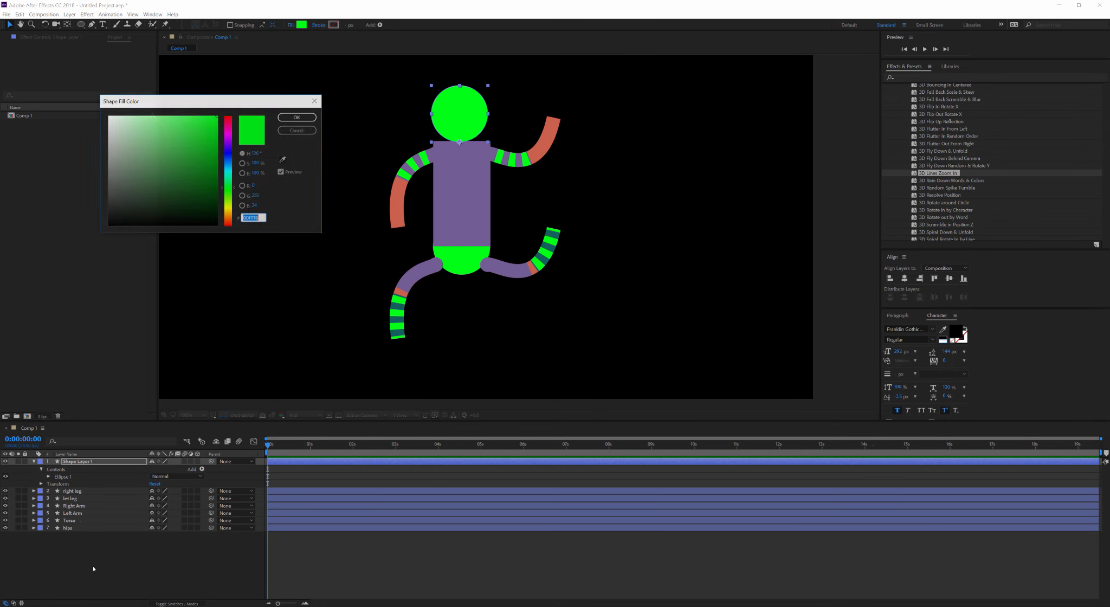
left_click(283, 160)
left_click(397, 200)
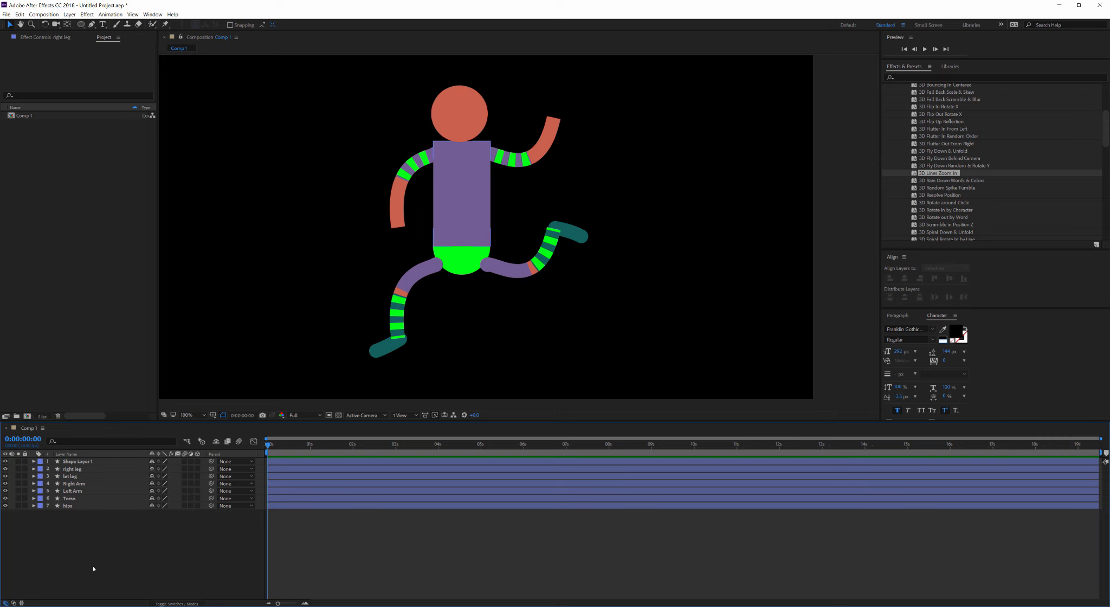
Rename the head circle's shape layer as head.
right_click(75, 460)
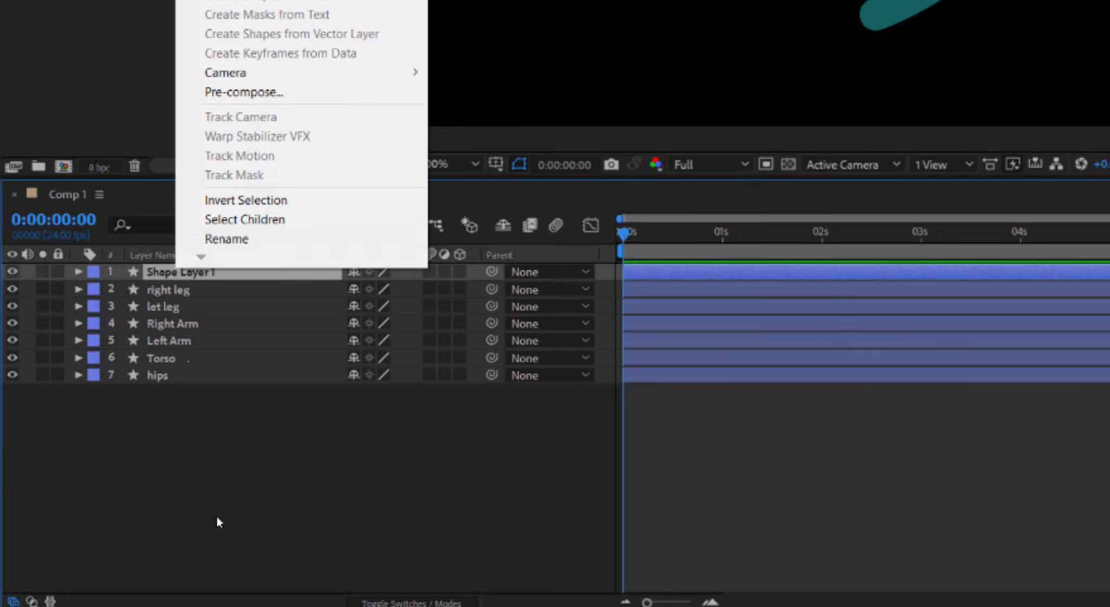
left_click(226, 239)
type("head")
key("Return")
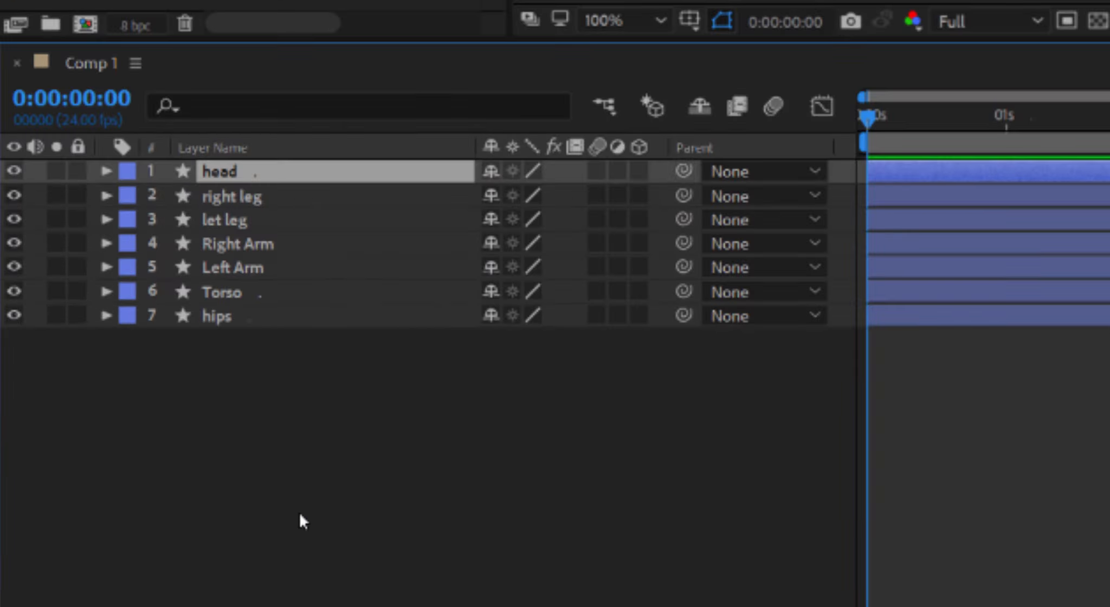
Parent the head, both legs, both arms and the hips to the Torso layer.
left_click(764, 172)
left_click(764, 172)
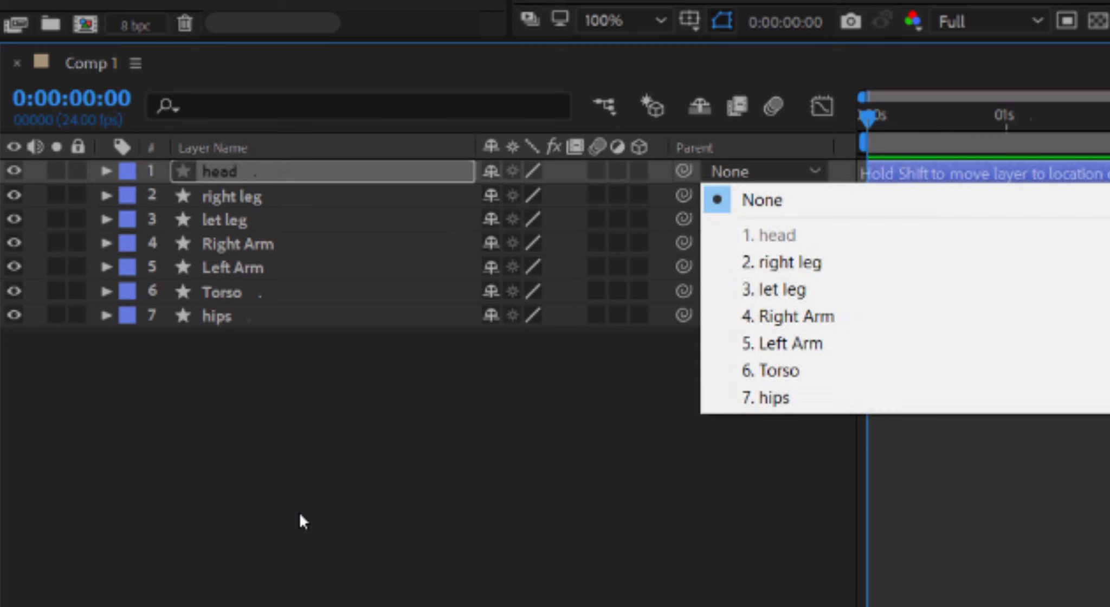
left_click(778, 371)
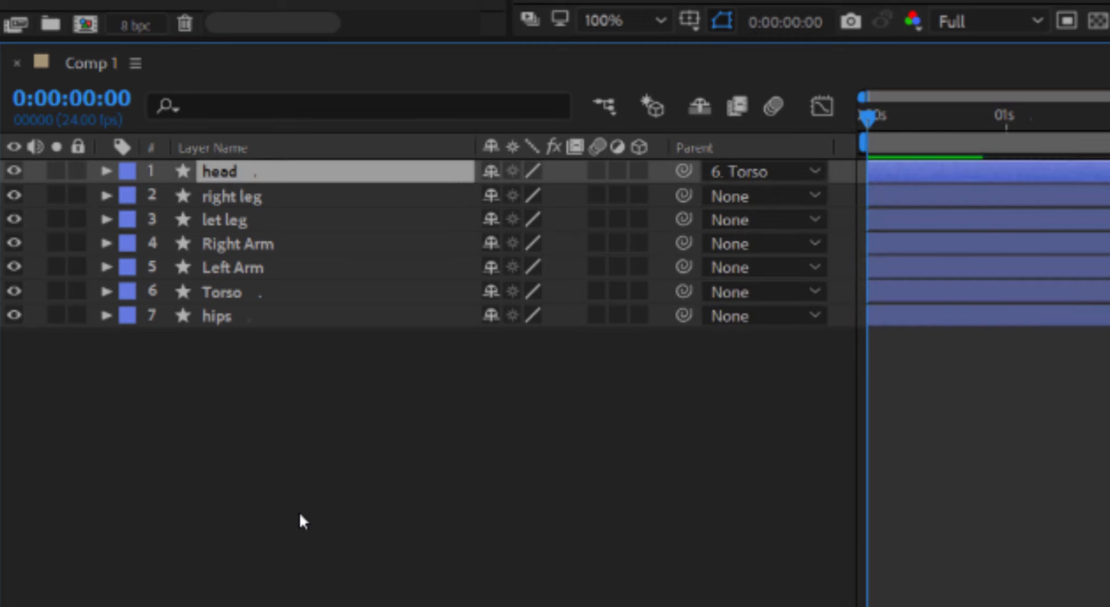
left_click_drag(683, 196, 239, 292)
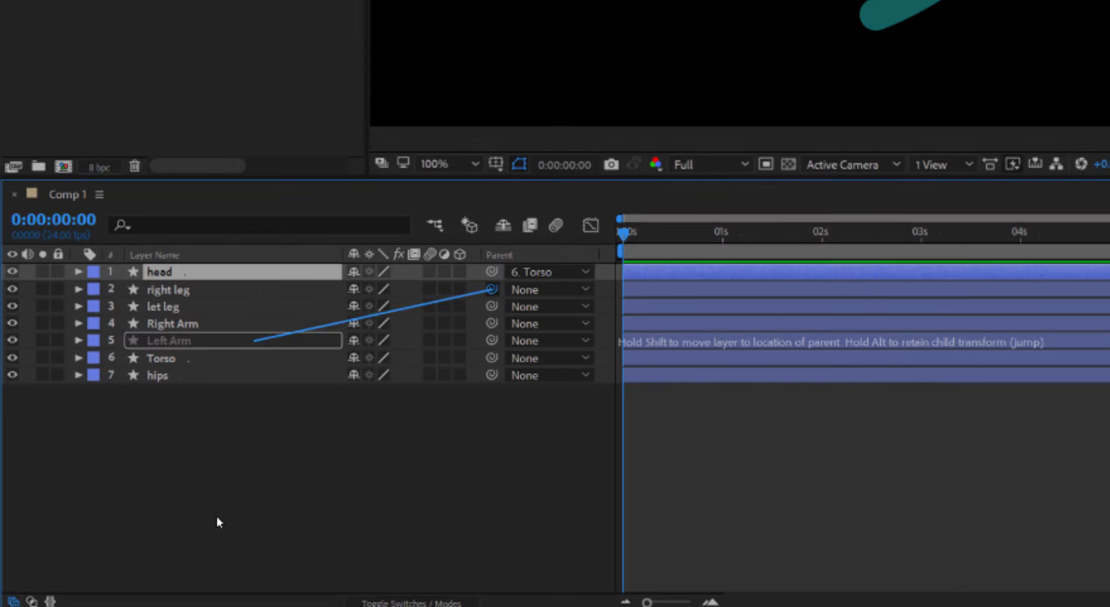
left_click_drag(173, 358, 172, 357)
left_click_drag(492, 306, 163, 358)
left_click_drag(491, 340, 167, 361)
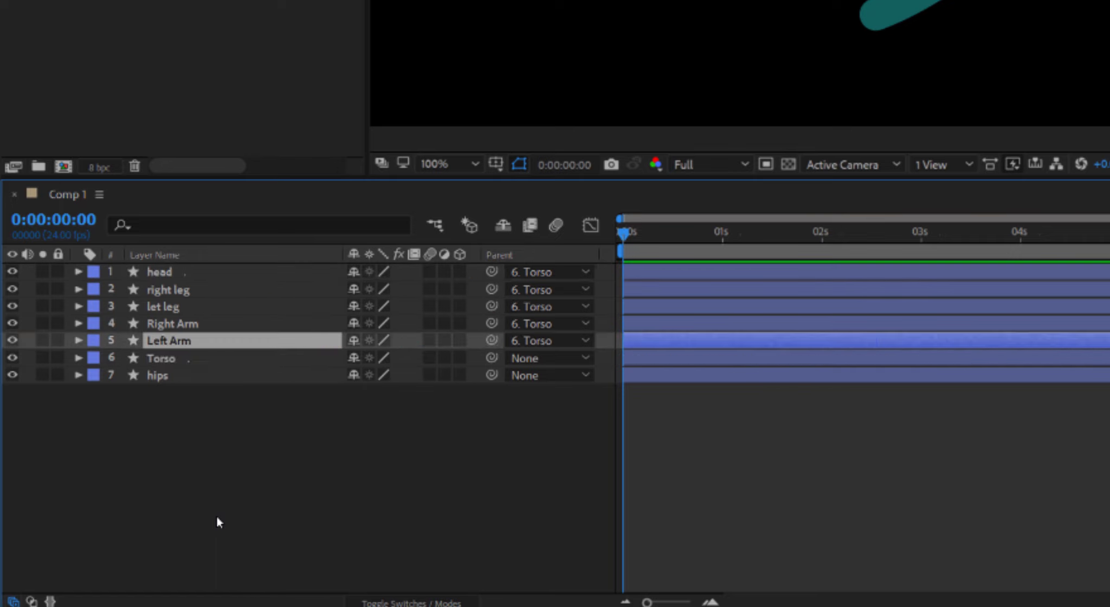
left_click_drag(492, 375, 168, 362)
Try moving and rotating the Torso layer to test whether the parented body parts follow.
left_click(162, 358)
key("p")
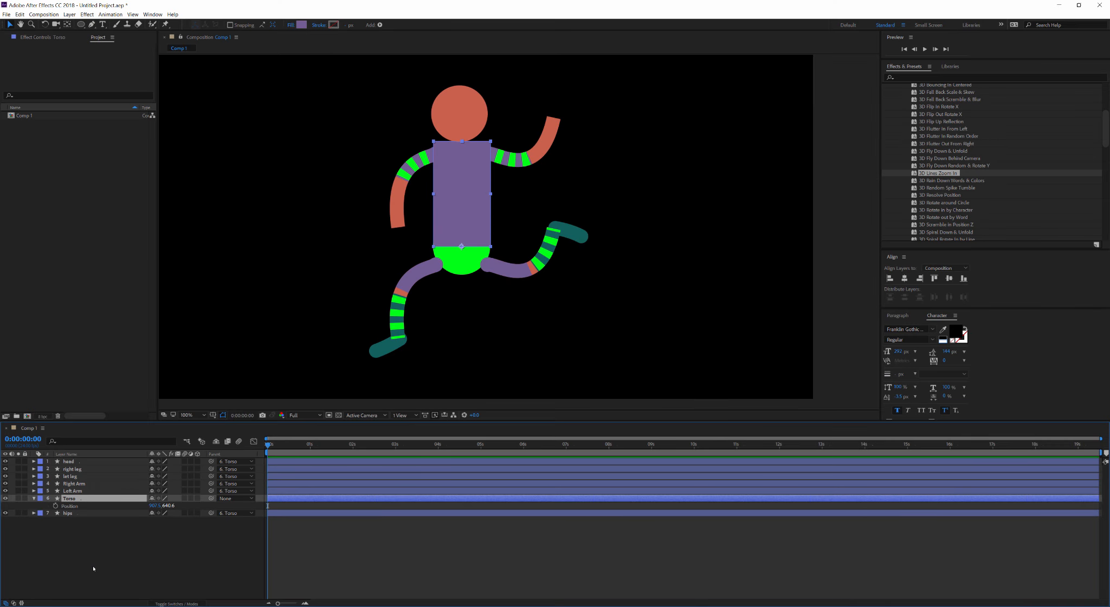
mouse_move(168, 505)
left_mouse_down()
mouse_move(369, 505)
mouse_move(60, 505)
mouse_move(170, 506)
left_mouse_up()
key("r")
Undo the test movement and rotation of the Torso layer, keeping the parenting.
key("ctrl+z")
key("ctrl+z")
key("ctrl+z")
key("ctrl+z")
key("ctrl+z")
key("ctrl+z")
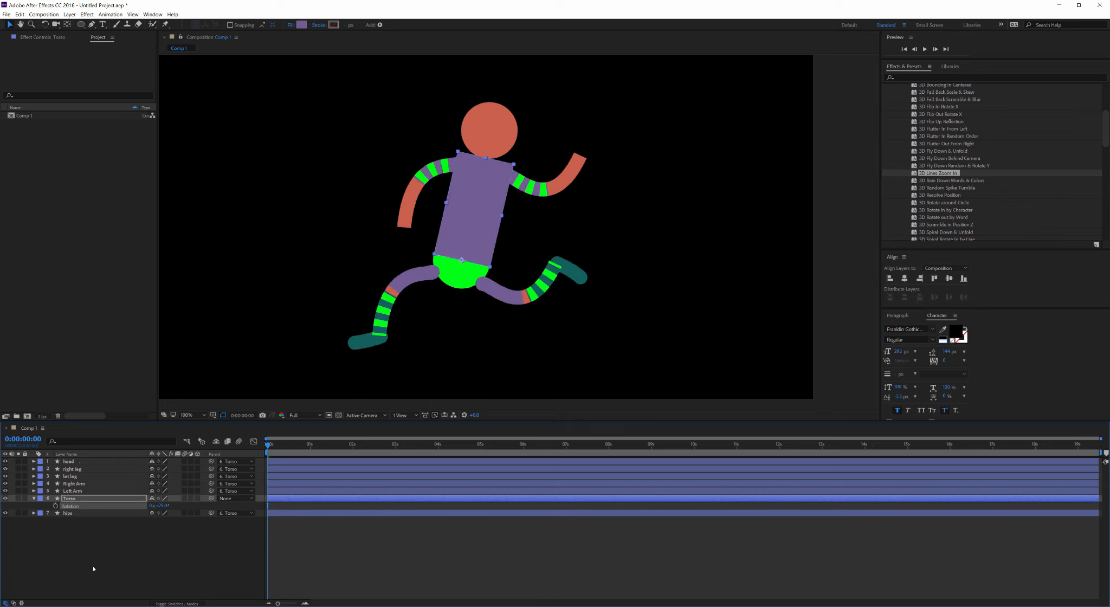
key("ctrl+z")
key("ctrl+z")
key("ctrl+z")
key("ctrl+z")
key("ctrl+z")
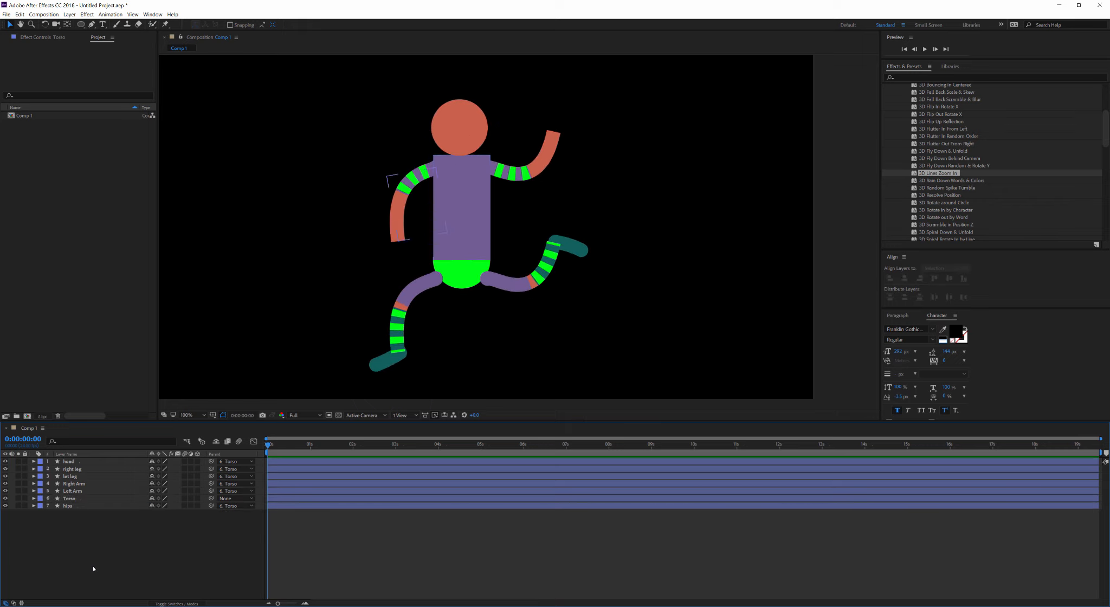
key("ctrl+z")
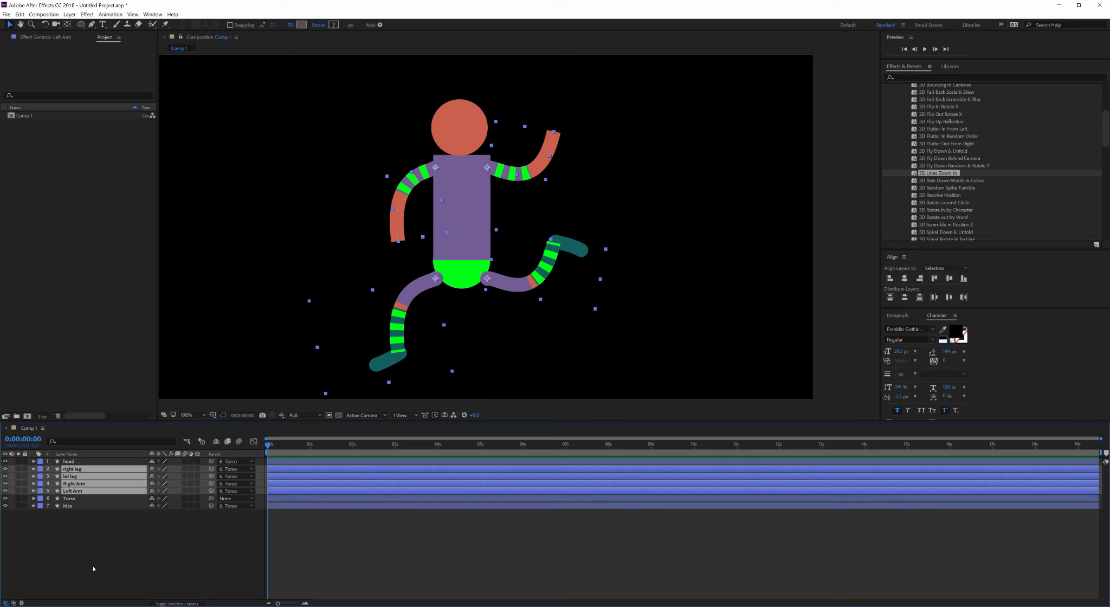
Reveal the keyframed Path properties of both legs and both arms and move the current time to frame 16.
key("u")
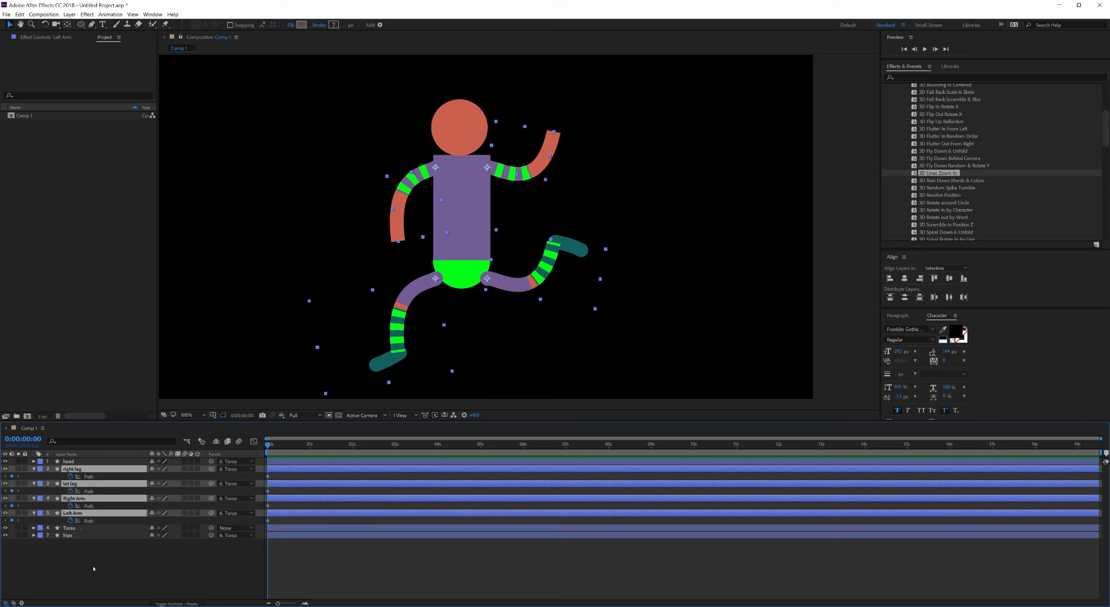
key("Page_Down")
key("Page_Down")
key("Page_Down")
key("Page_Down")
key("Page_Down")
key("Page_Down")
key("Page_Down")
key("Page_Down")
key("Page_Down")
key("Page_Down")
key("Page_Down")
key("Page_Down")
key("Page_Down")
key("Page_Down")
key("Page_Down")
key("Page_Down")
left_click(94, 568)
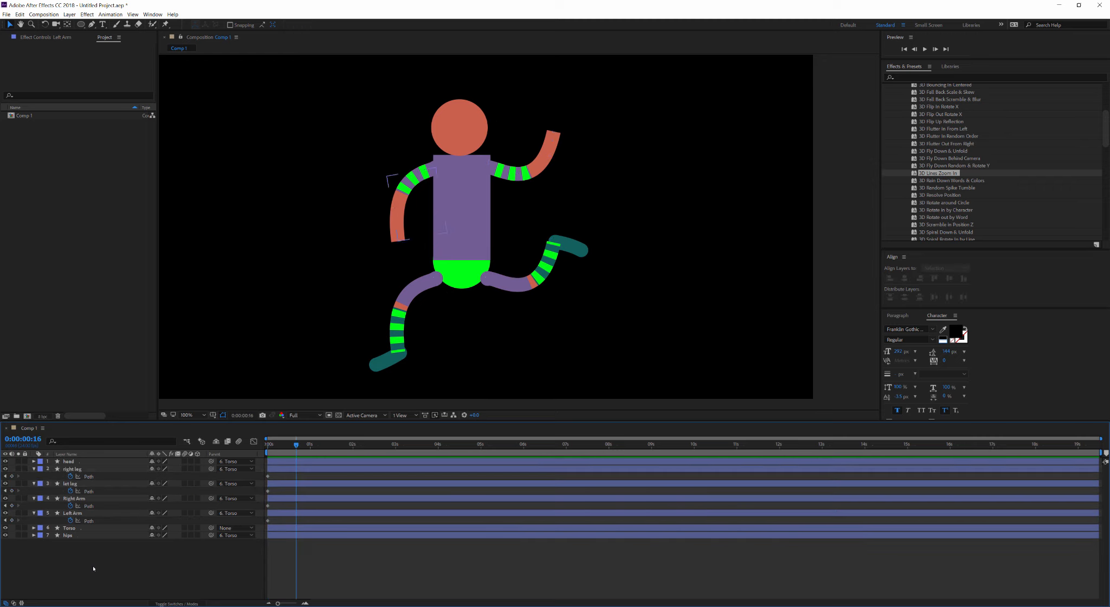
Reshape the arm paths at frame 16, raising the left hand with its elbow bent upward and lowering the right hand with its elbow bent downward.
left_click(73, 513)
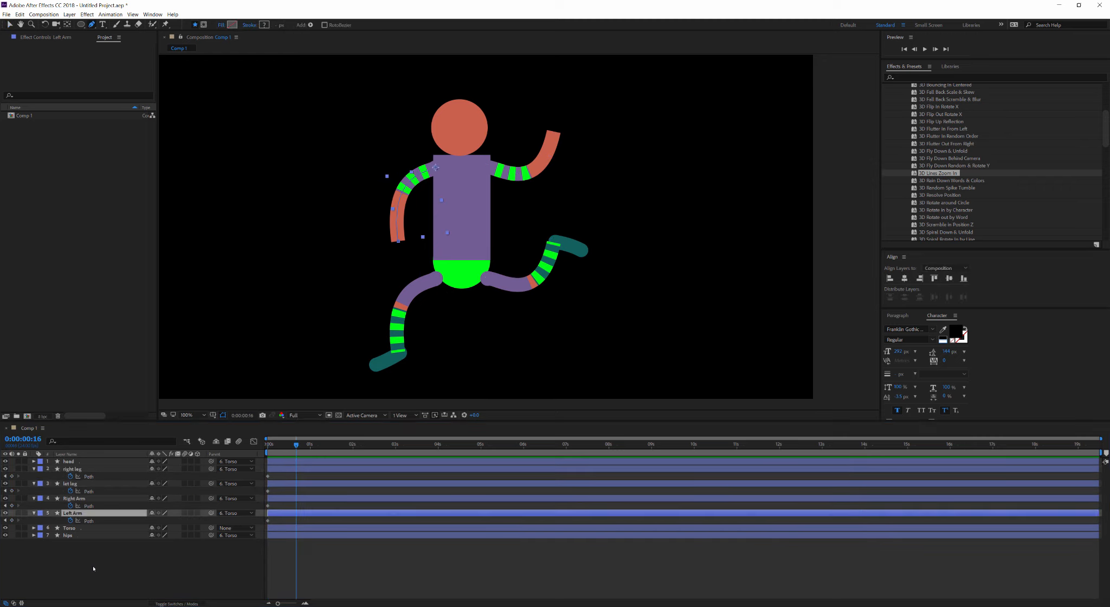
key("g")
left_click_drag(398, 241, 381, 206)
left_click(73, 499)
left_click_drag(553, 132, 545, 196)
Reshape both leg paths at frame 16, arching the left thigh upward and pulling the right leg's curve downward.
left_click(70, 483)
left_click_drag(427, 283, 389, 249)
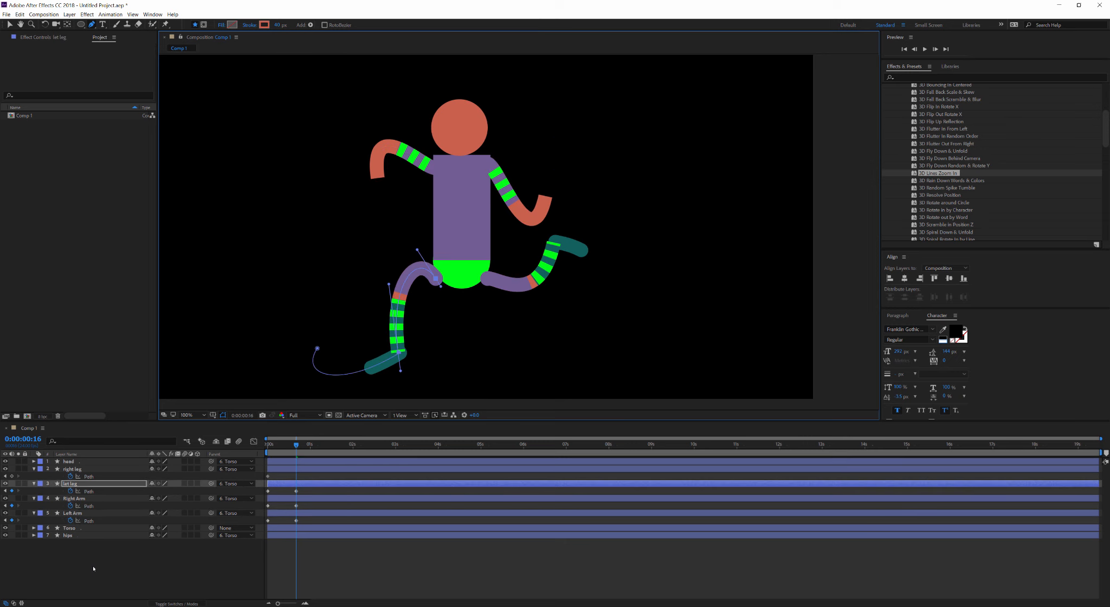
left_click(72, 469)
left_click_drag(501, 283, 481, 320)
Return the current time to 0:00:00:00 and switch to the Selection tool.
key("Page_Up")
key("Page_Up")
key("Page_Up")
key("Page_Up")
left_click_drag(296, 445, 267, 445)
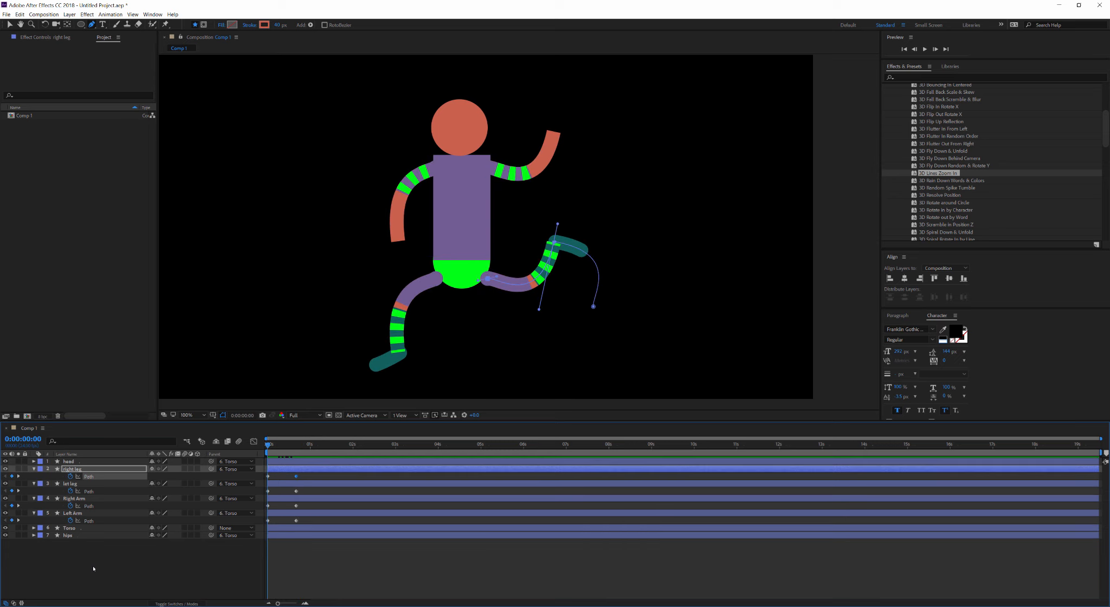
key("v")
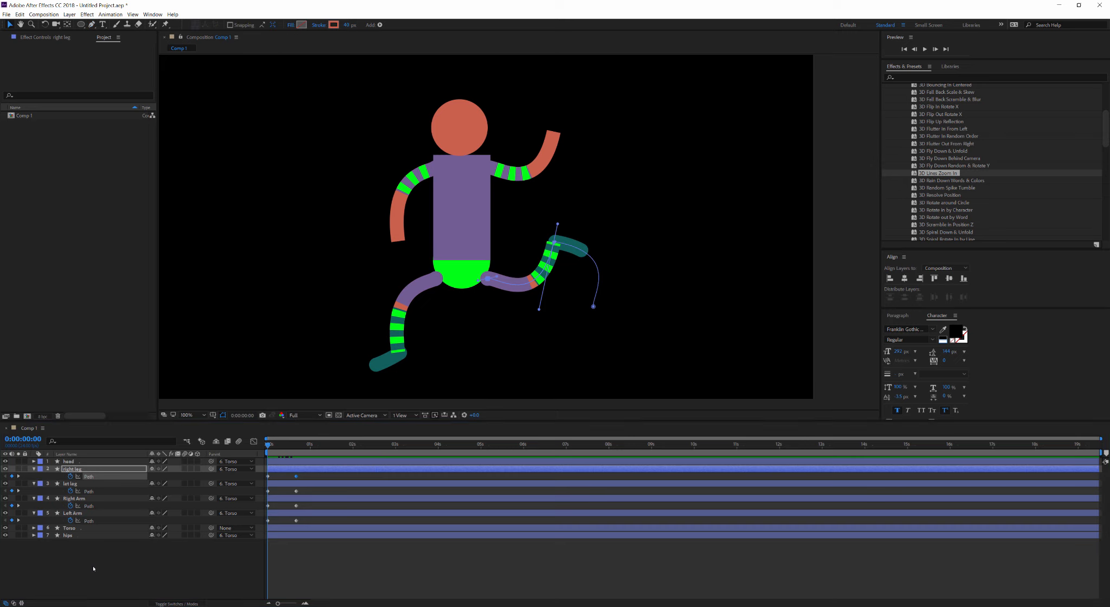